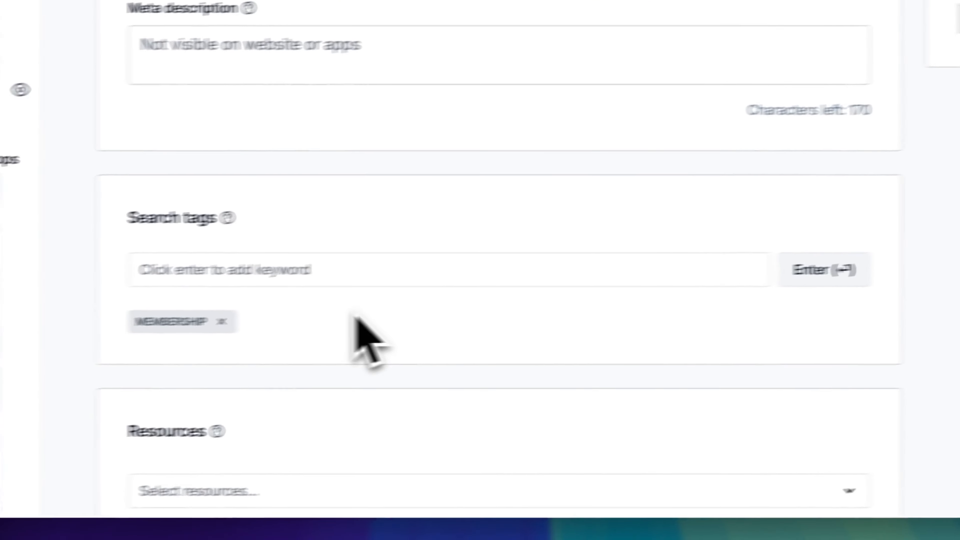
# Set the video's visibility to Scheduled and enable the option to send an email to customers.
pyautogui.moveTo(217, 431)
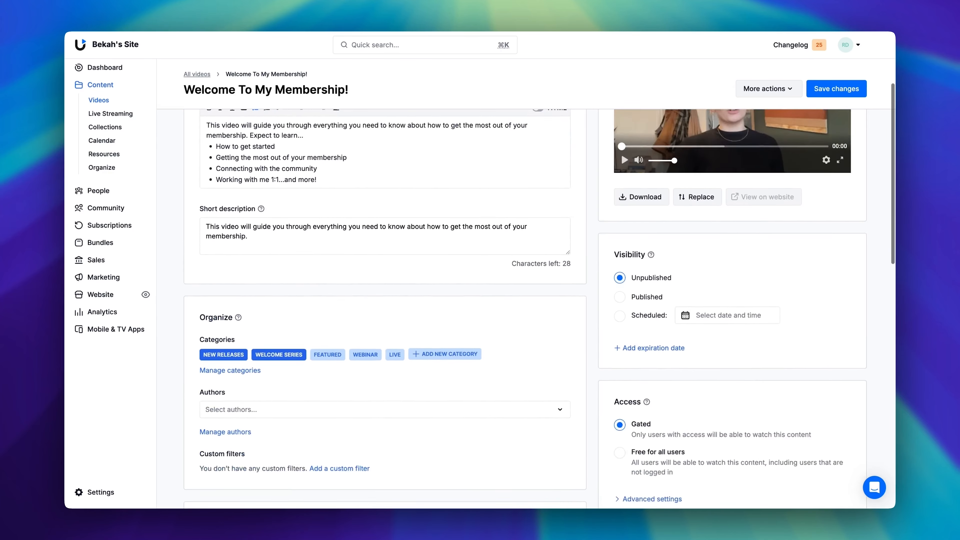
pyautogui.scroll(-4, 692, 395)
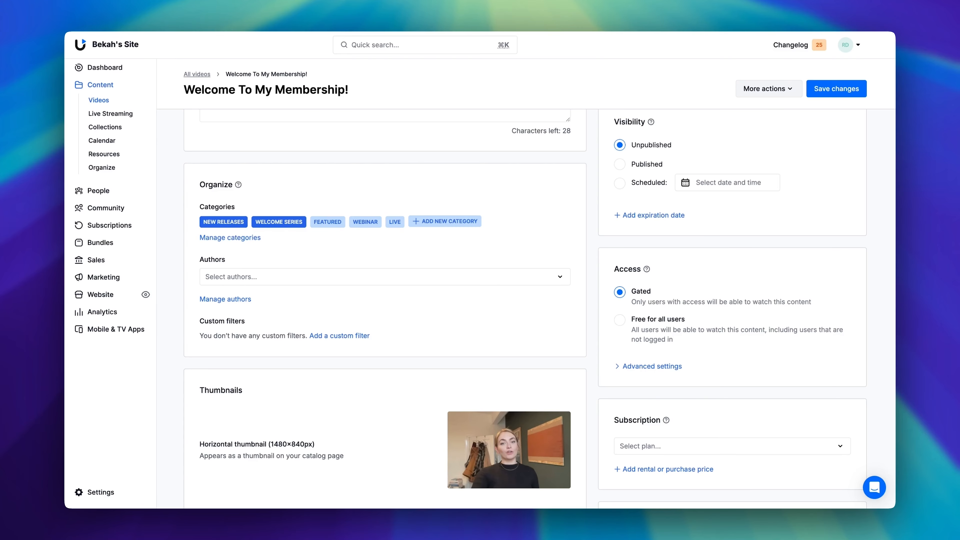
pyautogui.click(726, 186)
pyautogui.click(725, 185)
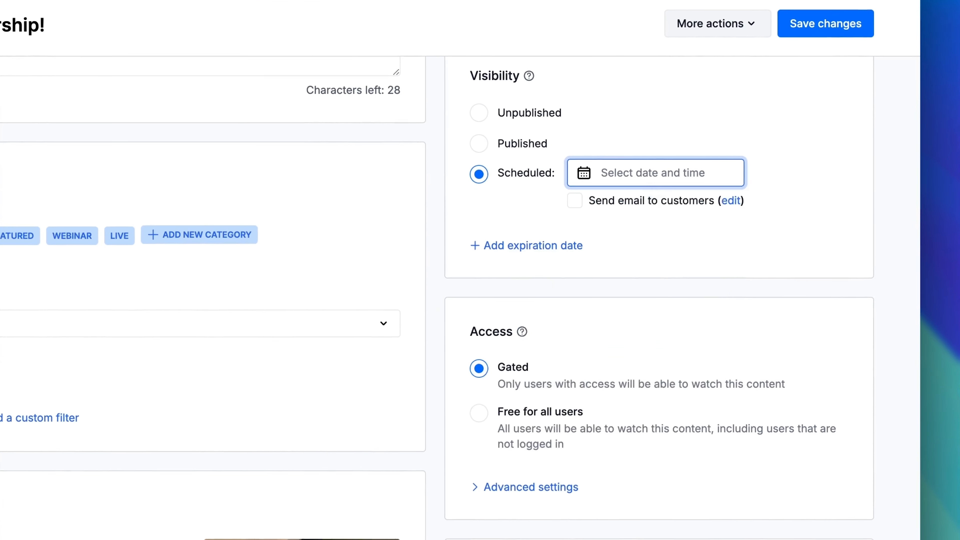
pyautogui.click(575, 201)
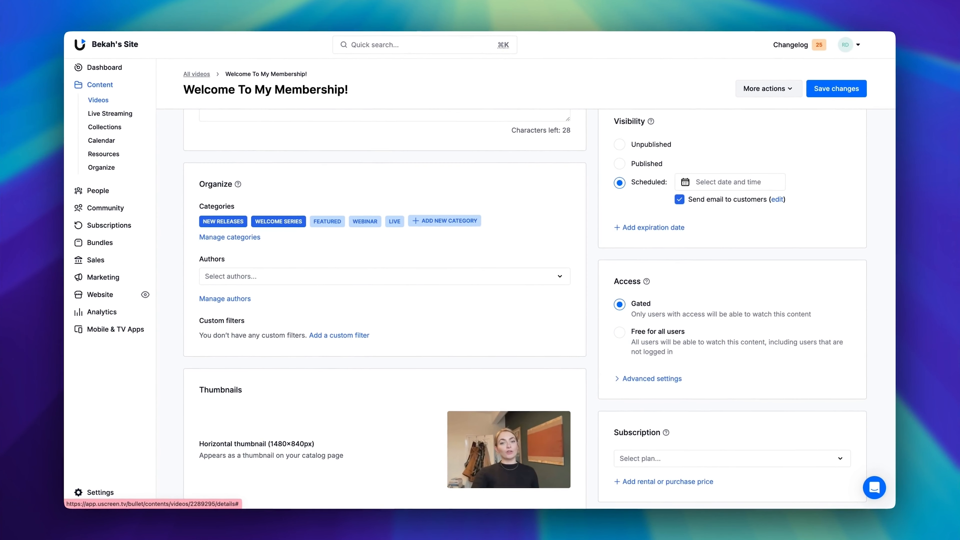
# Review the subject and body of the scheduled-release email notification, and close the editor without saving.
pyautogui.click(777, 199)
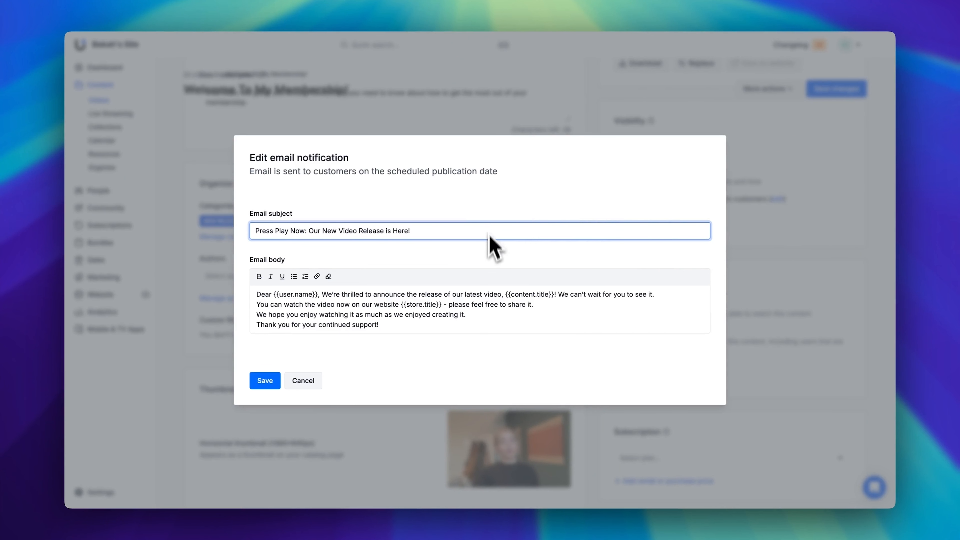
pyautogui.click(476, 321)
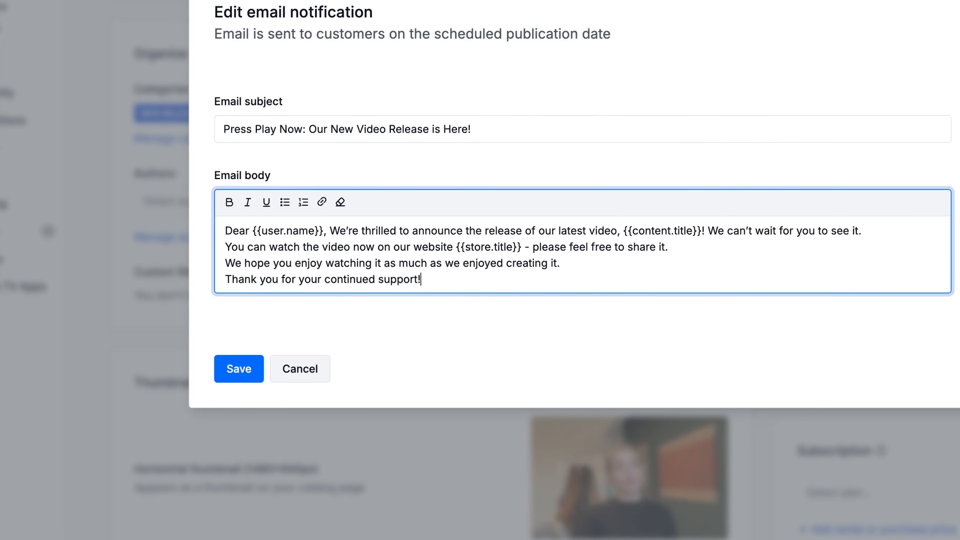
pyautogui.moveTo(525, 253); pyautogui.dragTo(514, 258)
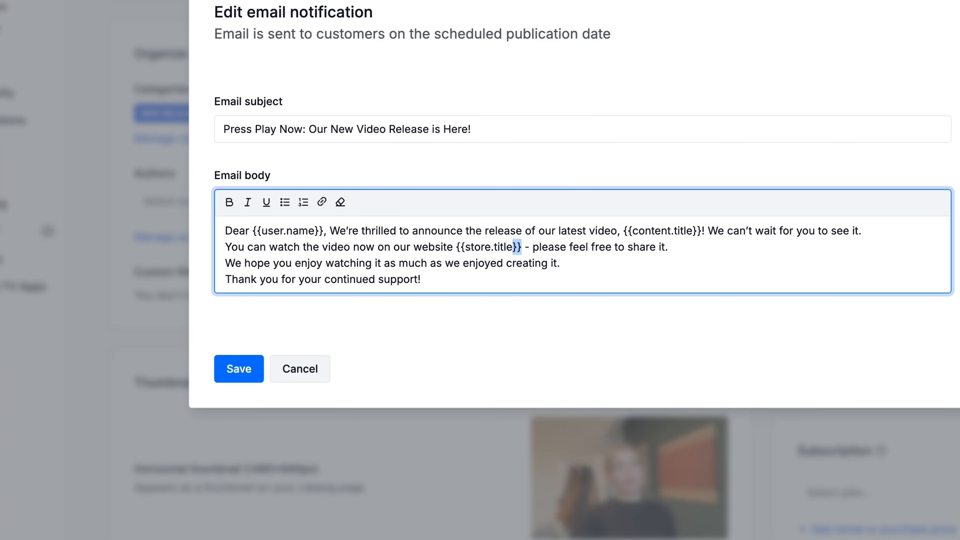
pyautogui.click(309, 378)
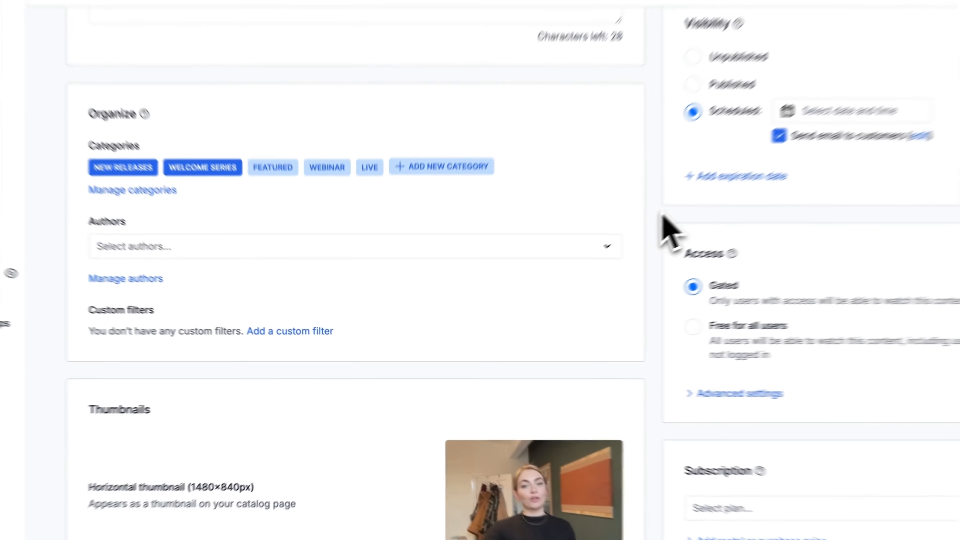
# Add the expiration date option in the visibility settings and examine its date and time picker.
pyautogui.click(715, 176)
pyautogui.click(692, 256)
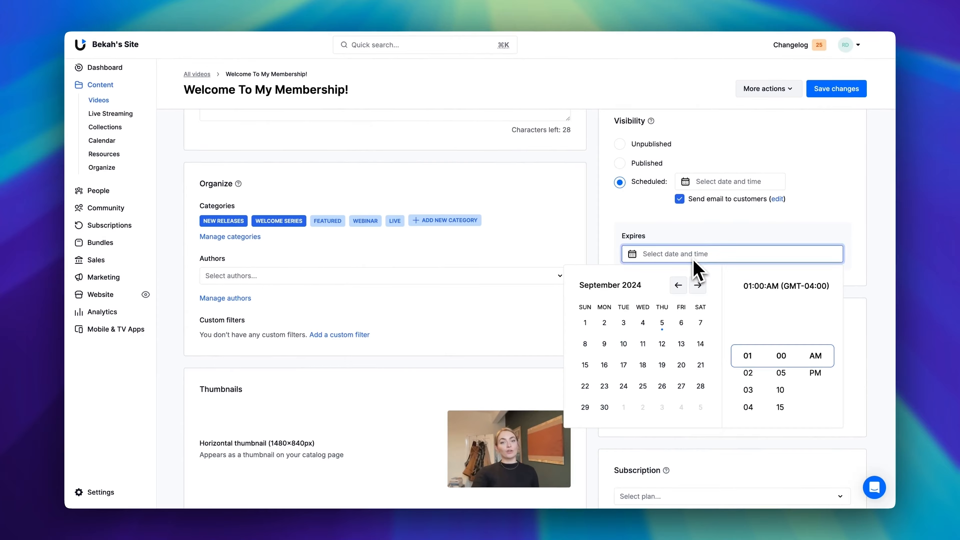
pyautogui.scroll(-1, 686, 352)
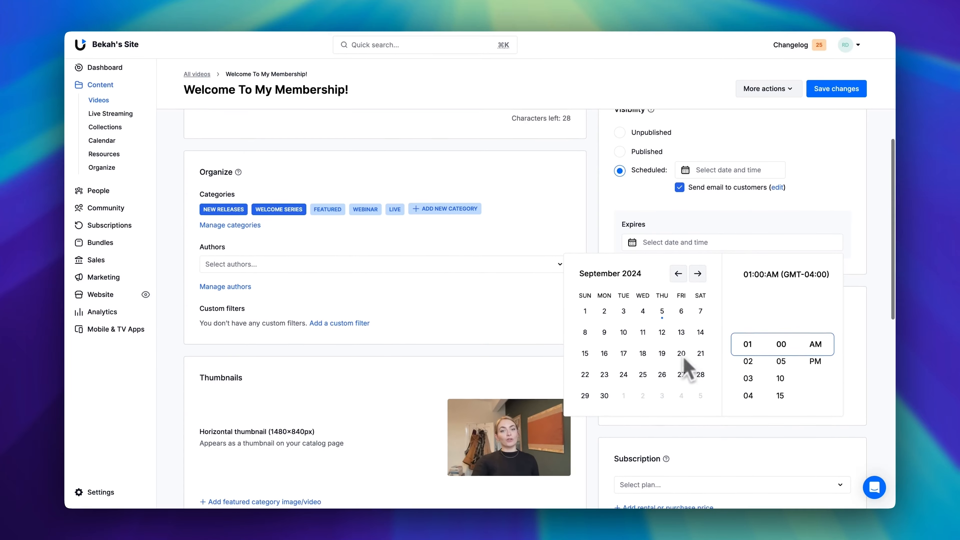
pyautogui.scroll(3, 684, 359)
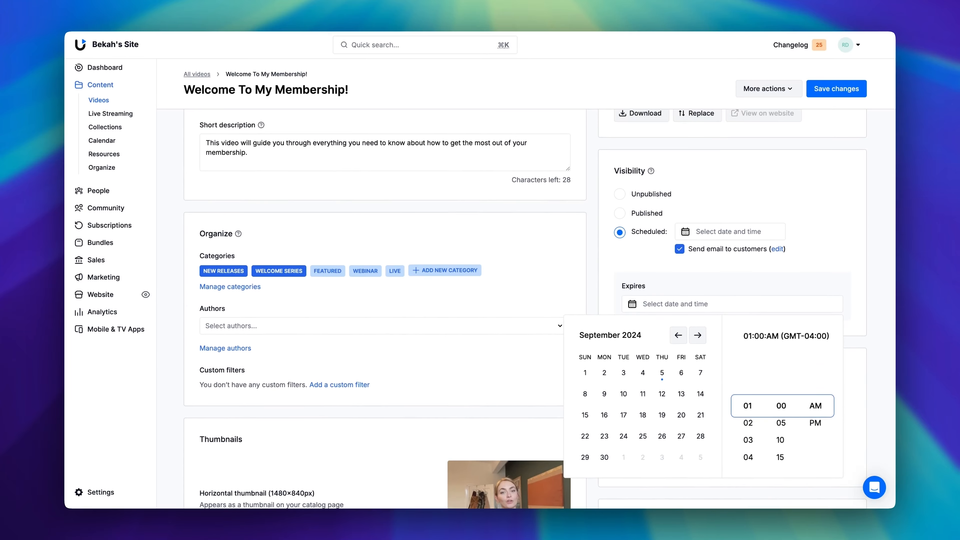
# Set the video's access to Free for all users and expand the advanced access settings.
pyautogui.scroll(-7, 697, 322)
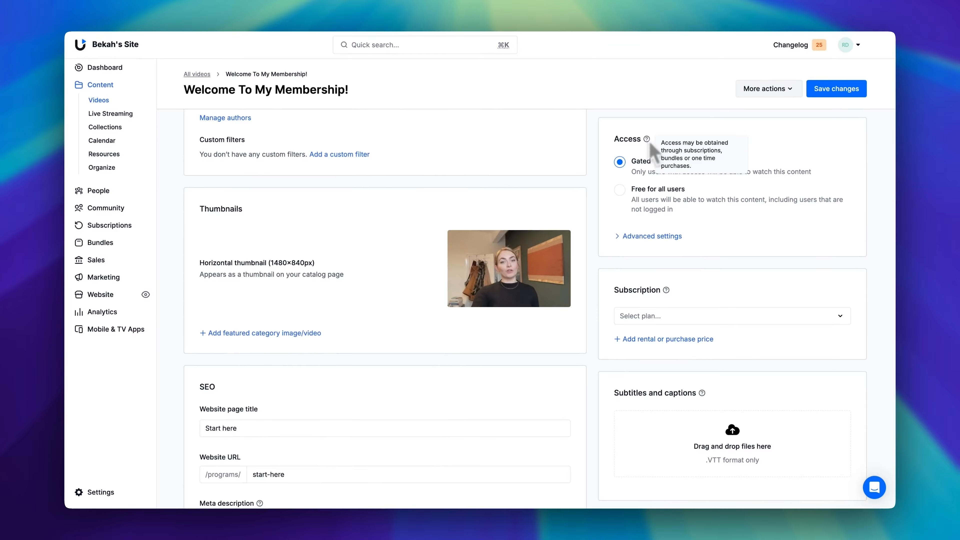
pyautogui.click(631, 188)
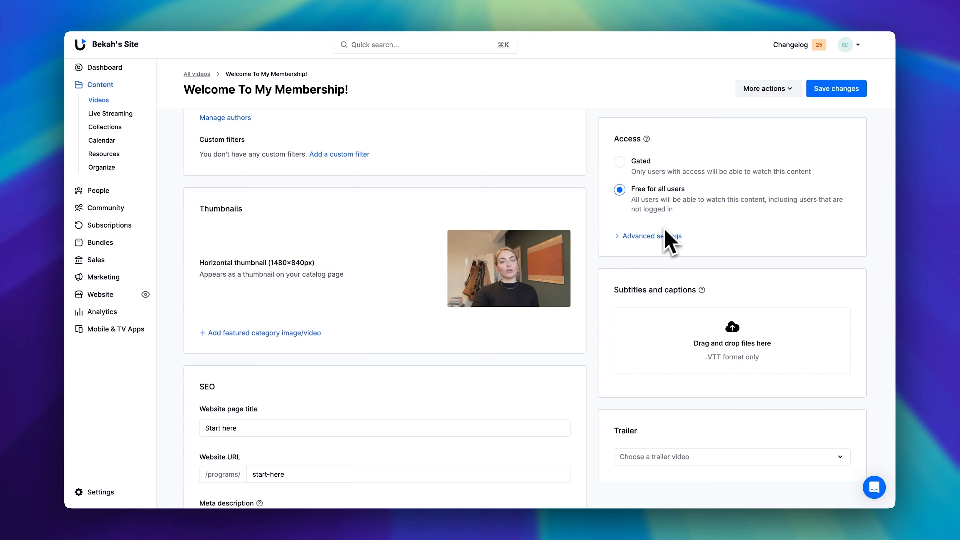
pyautogui.click(654, 237)
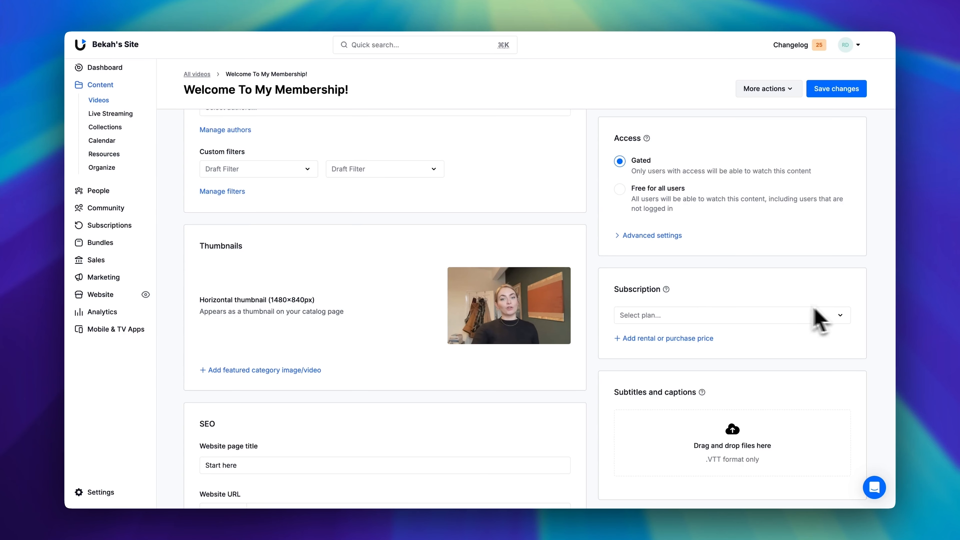
# Try assigning subscription plans to the video, including the Annual plan, and leave no plan selected.
pyautogui.click(840, 316)
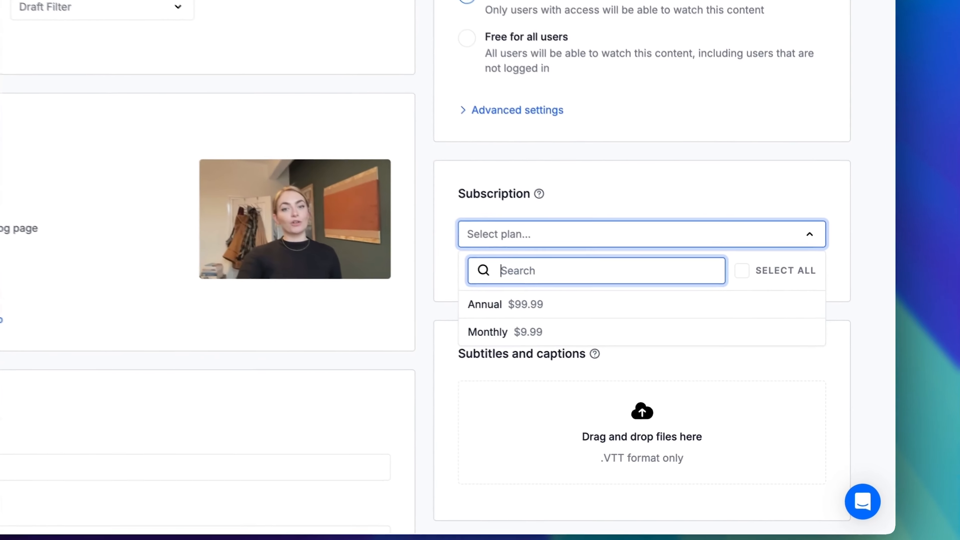
pyautogui.click(738, 265)
pyautogui.click(738, 266)
pyautogui.click(656, 309)
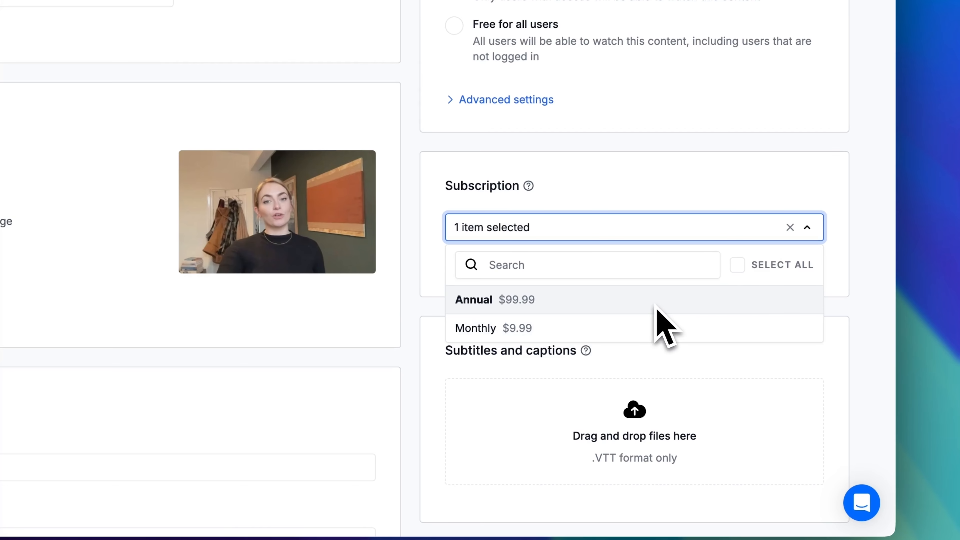
pyautogui.click(655, 309)
pyautogui.click(811, 228)
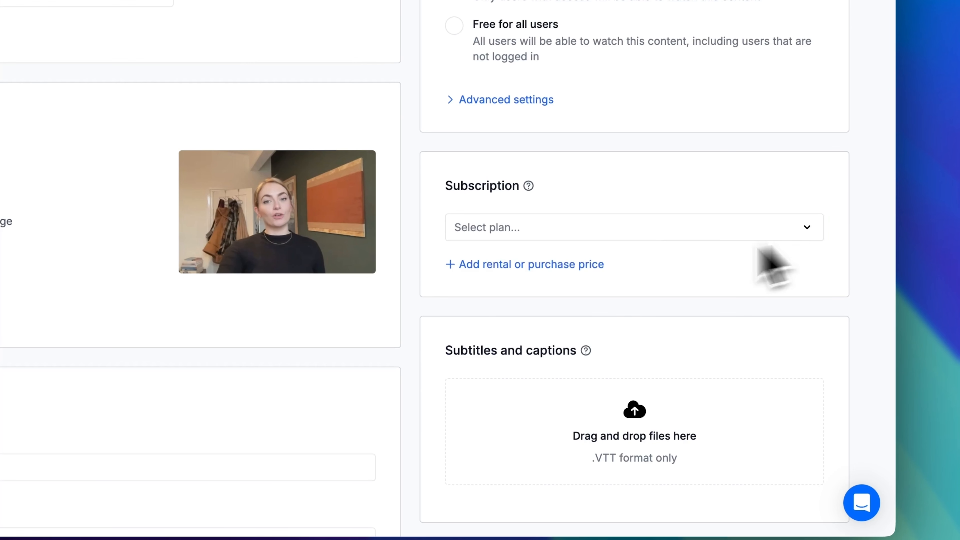
# Open the rental and purchase pricing for the video and examine the rental durations, one-time purchase price and customer pitch field.
pyautogui.click(563, 273)
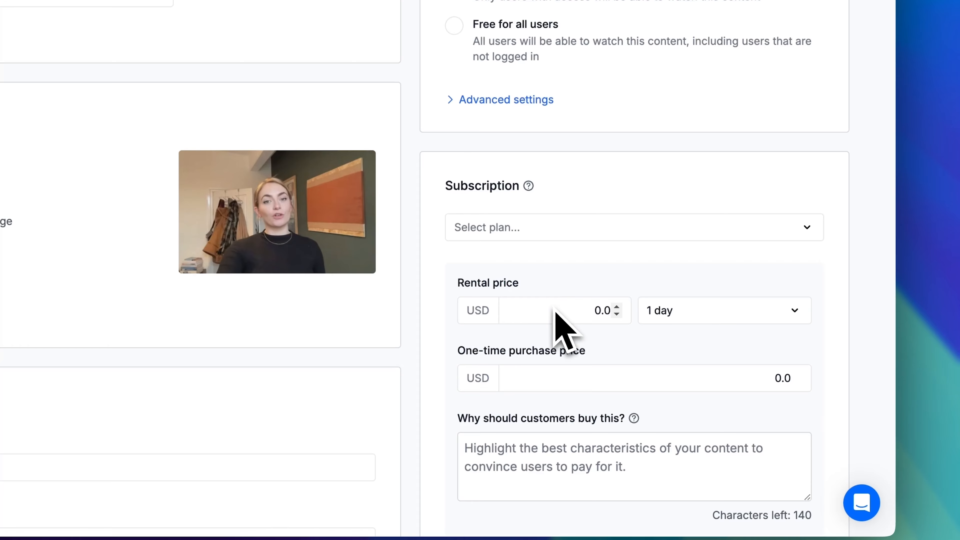
pyautogui.click(795, 309)
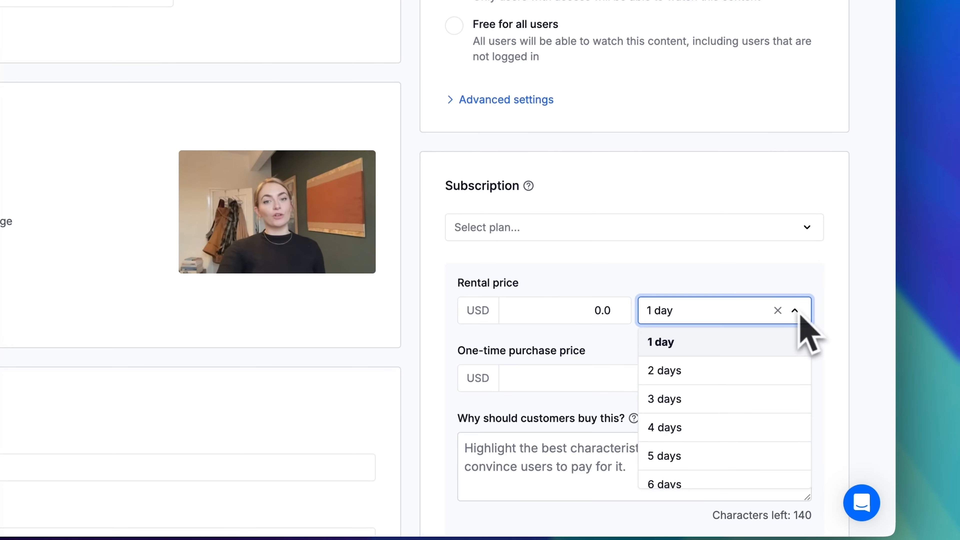
pyautogui.click(794, 314)
pyautogui.click(671, 389)
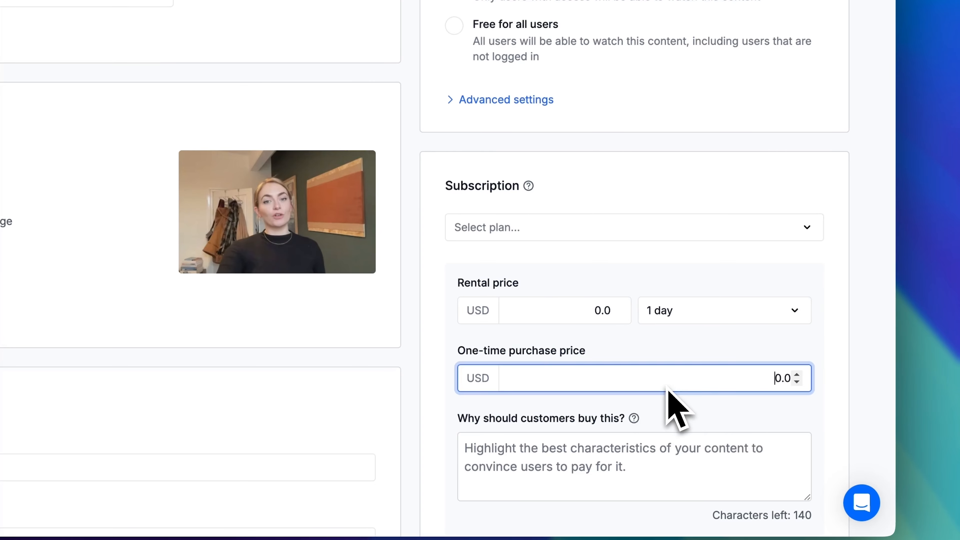
pyautogui.scroll(-3, 670, 390)
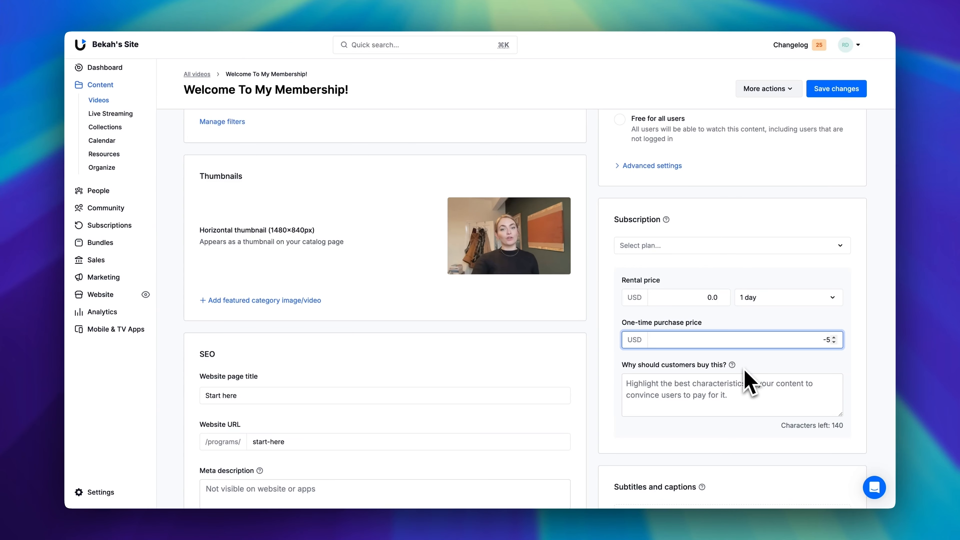
pyautogui.moveTo(734, 368)
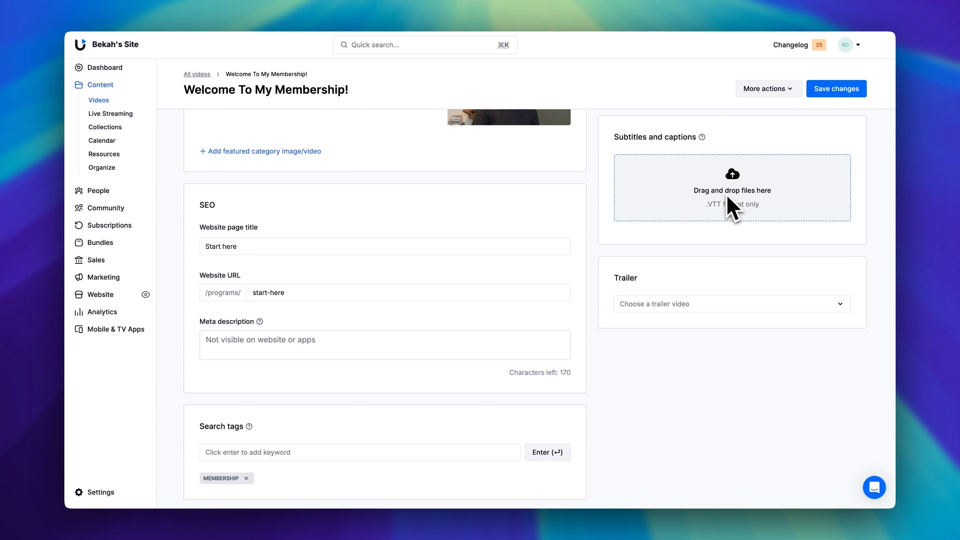
# Look through the available trailer videos without choosing one, and save the changes to the video.
pyautogui.scroll(-3, 741, 215)
pyautogui.click(752, 227)
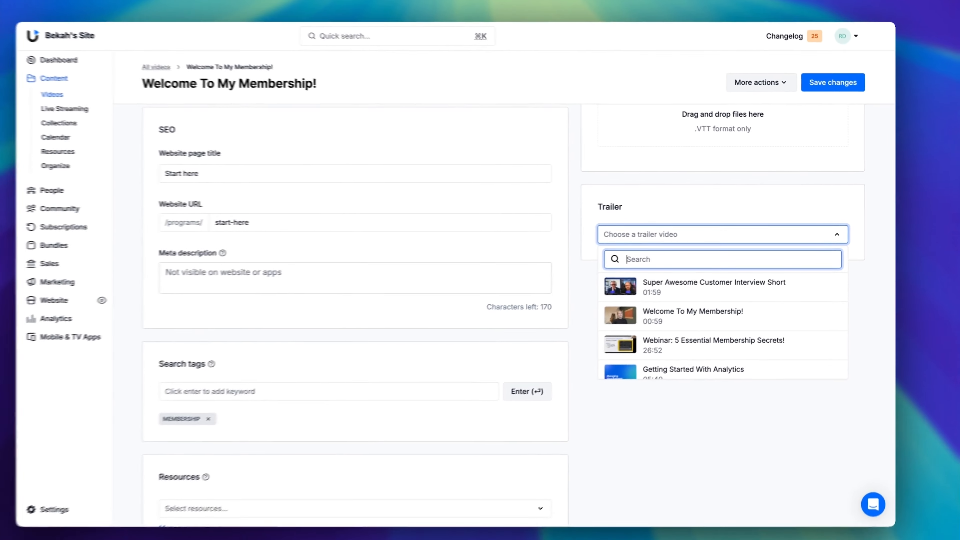
pyautogui.scroll(-5, 771, 272)
pyautogui.scroll(5, 776, 296)
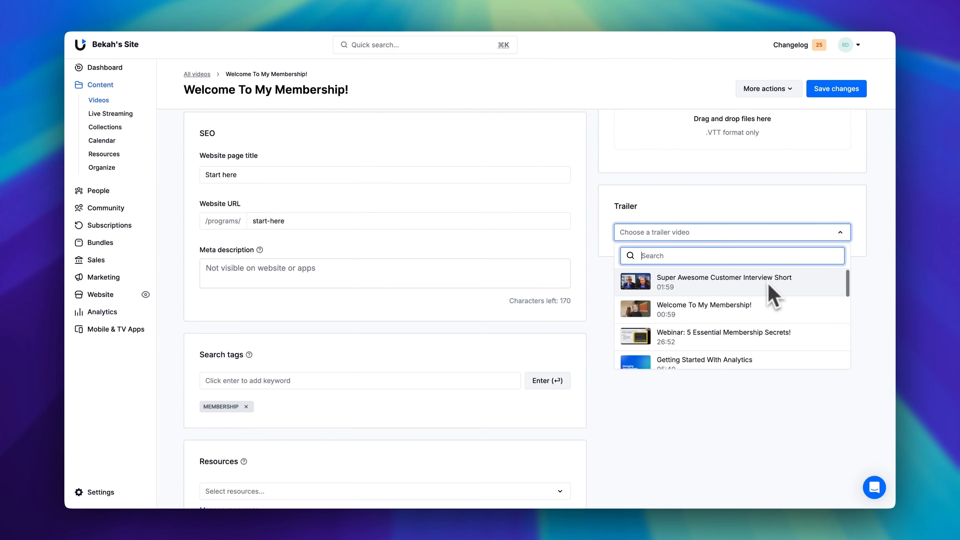
pyautogui.click(717, 427)
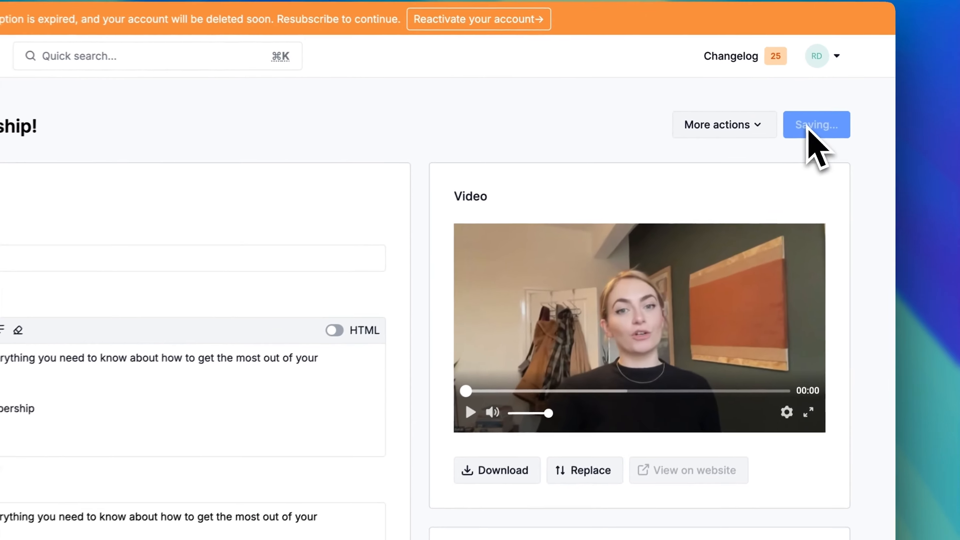
pyautogui.click(833, 91)
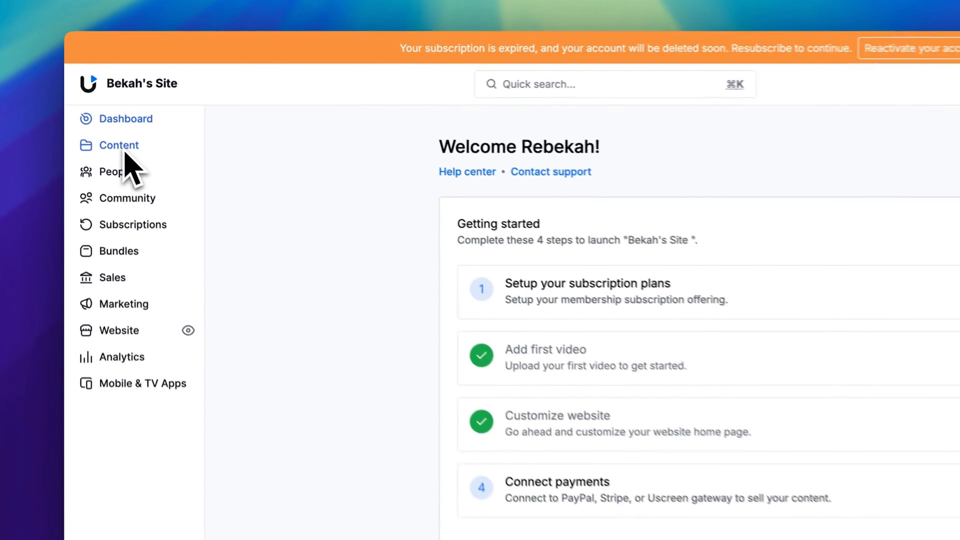
# Create a new live stream and look at its description and short description fields.
pyautogui.click(126, 148)
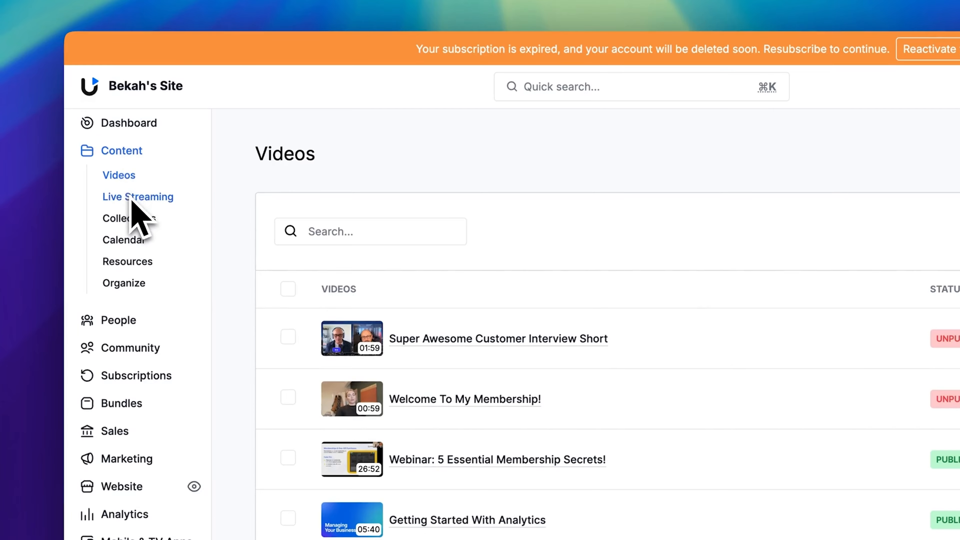
pyautogui.click(133, 197)
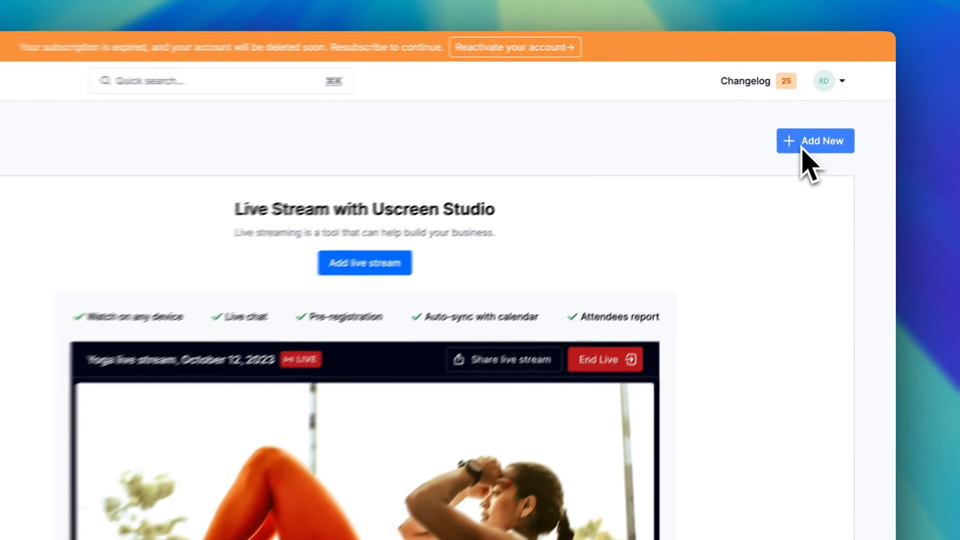
pyautogui.click(804, 146)
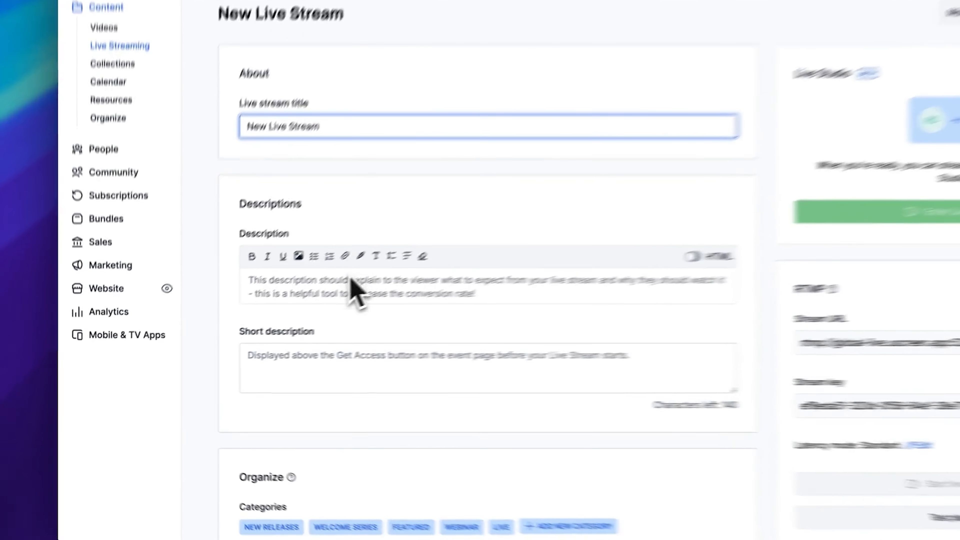
pyautogui.click(283, 324)
pyautogui.click(282, 374)
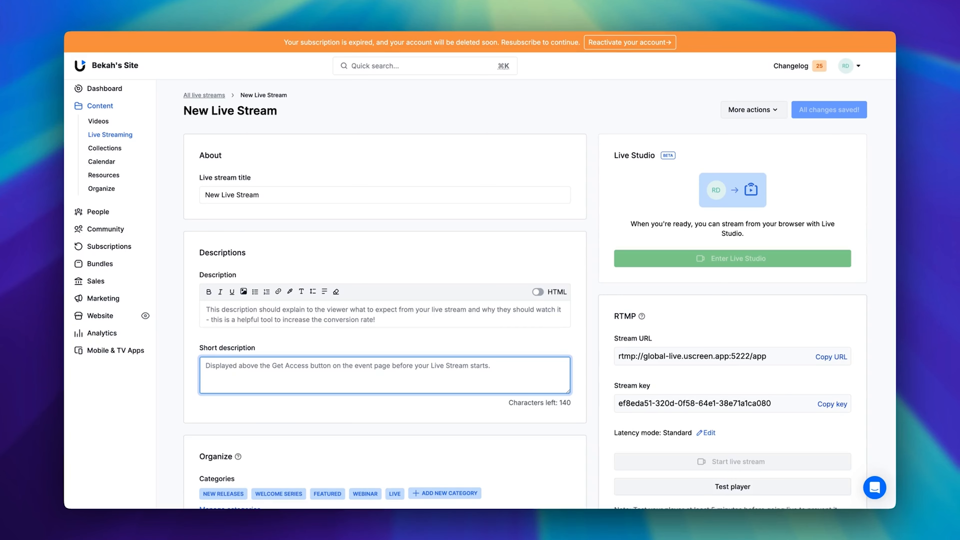
# Try assigning the listed author to the live stream, and leave the author selection empty.
pyautogui.scroll(-10, 300, 321)
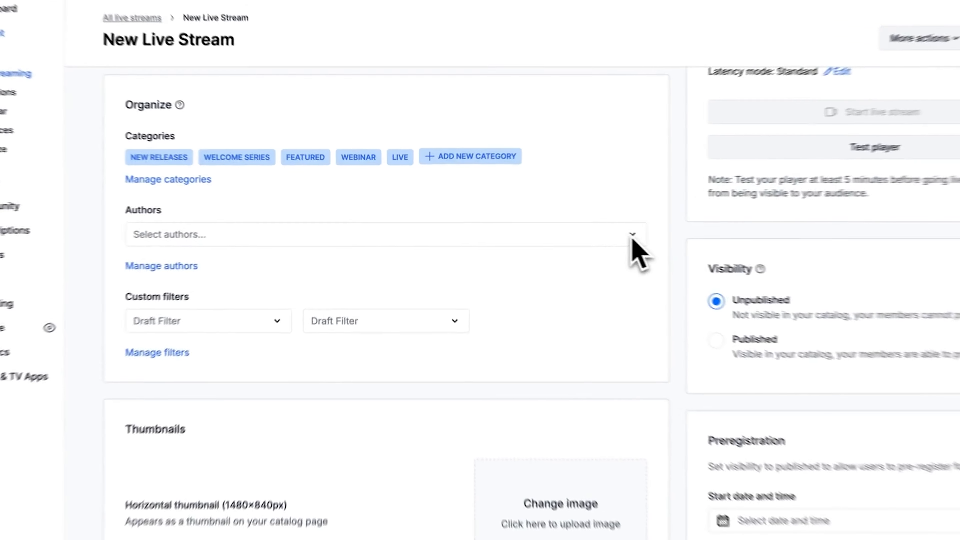
pyautogui.click(559, 228)
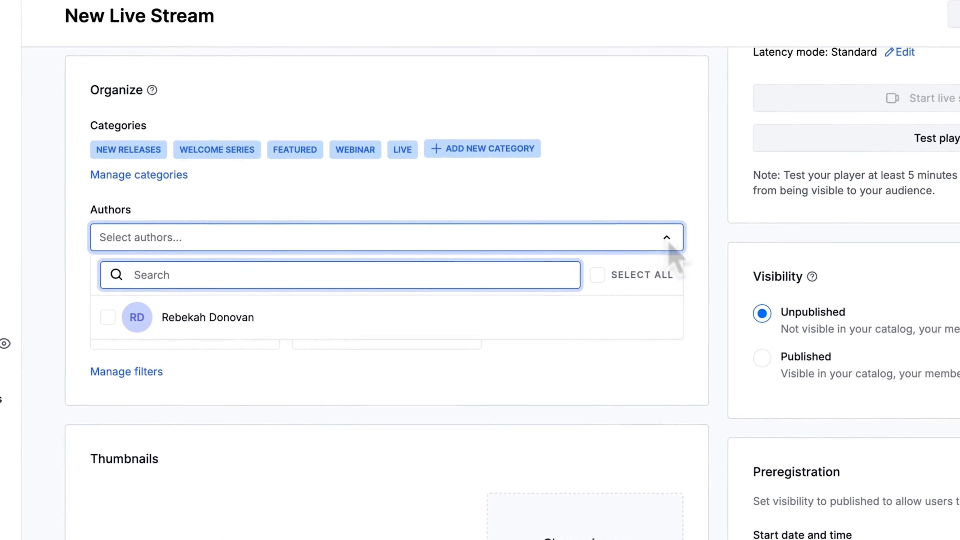
pyautogui.click(113, 320)
pyautogui.click(113, 320)
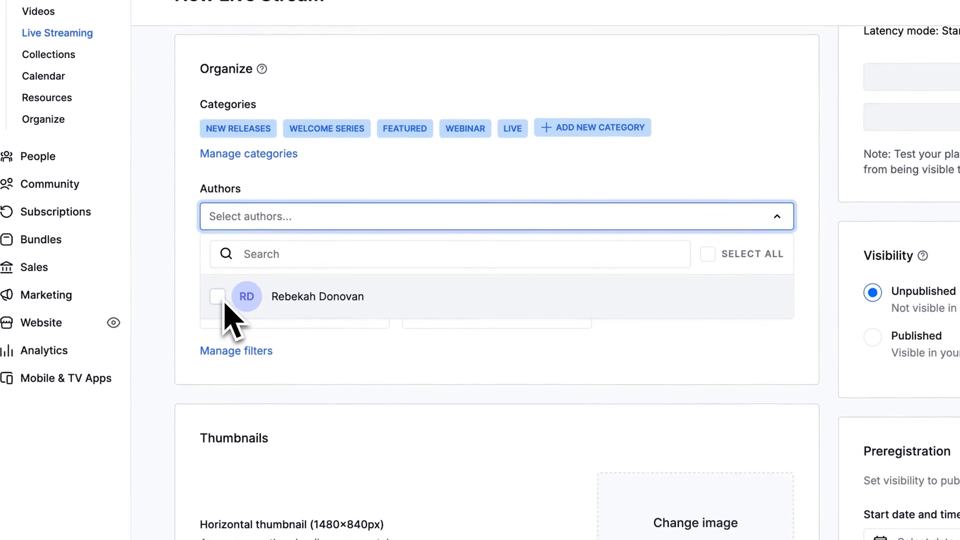
pyautogui.click(782, 227)
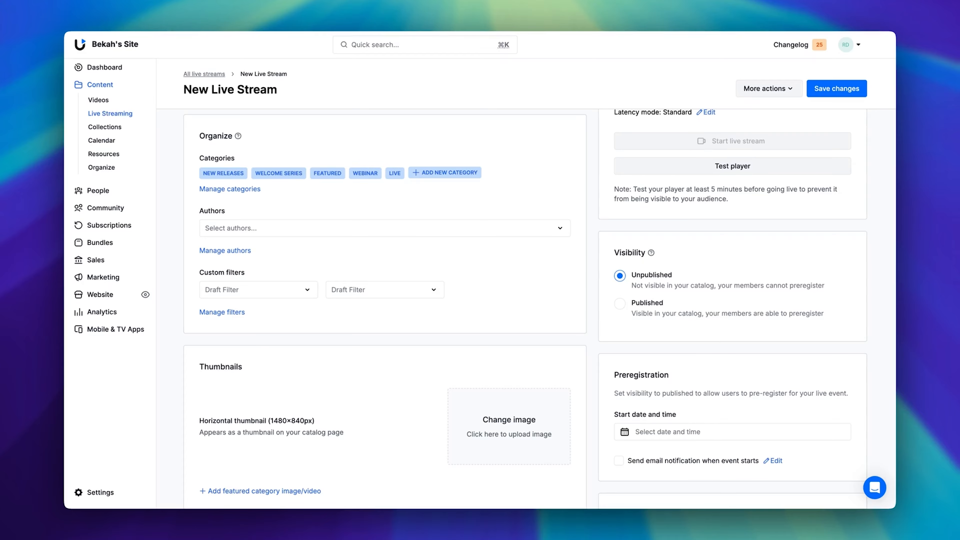
# Add the search tag "Q&A" to the live stream and look at its resource selection.
pyautogui.scroll(-3, 526, 308)
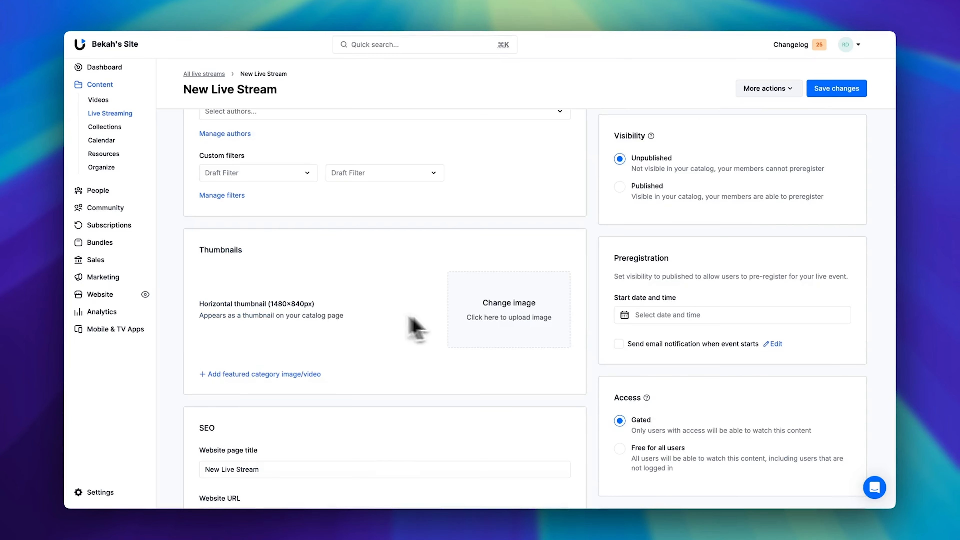
pyautogui.scroll(-7, 510, 329)
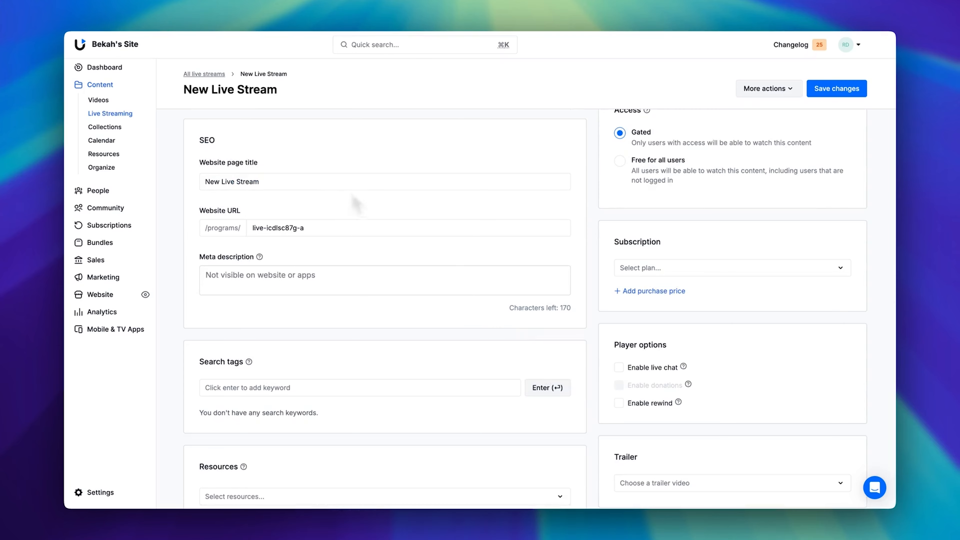
pyautogui.click(360, 388)
pyautogui.write('Q&A')
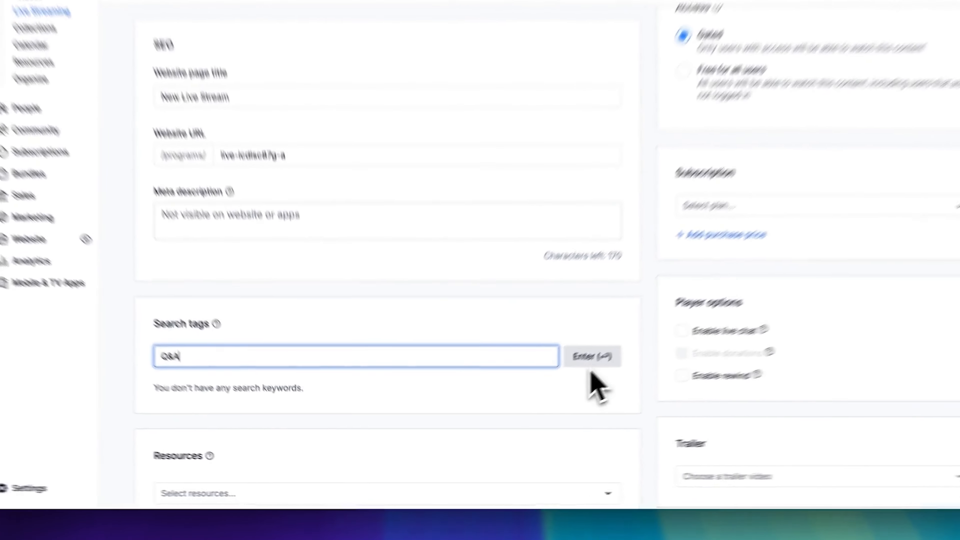
pyautogui.click(547, 388)
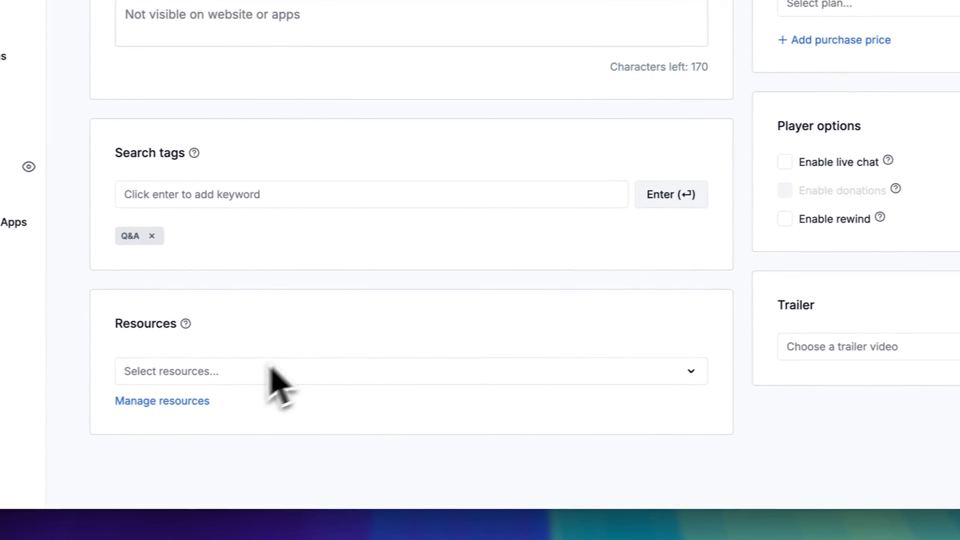
pyautogui.click(235, 374)
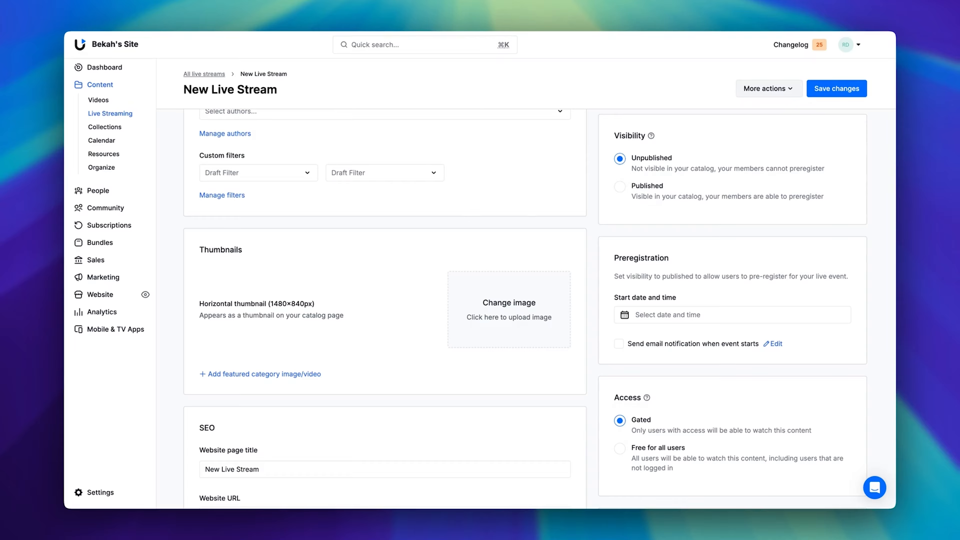
# Set the live stream's visibility to Published and look at the preregistration start date and time picker without choosing a date.
pyautogui.click(620, 187)
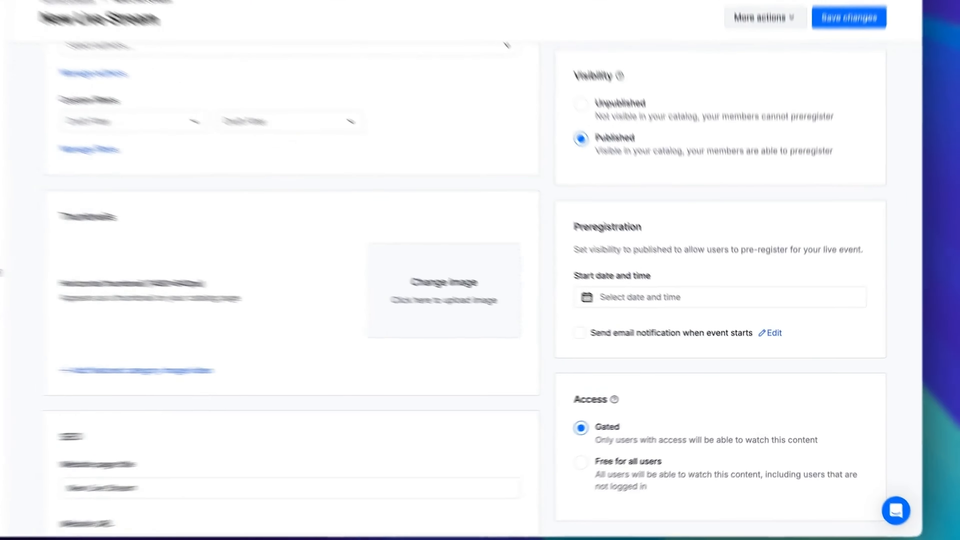
pyautogui.click(732, 314)
pyautogui.press('Escape')
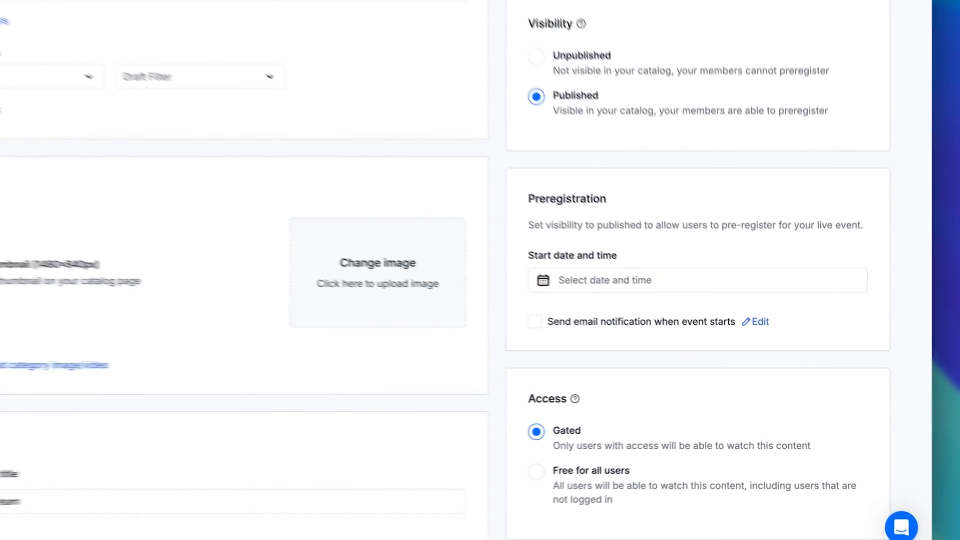
# Try the email notification for the event start, and review the notification's subject and body without changing them.
pyautogui.click(619, 343)
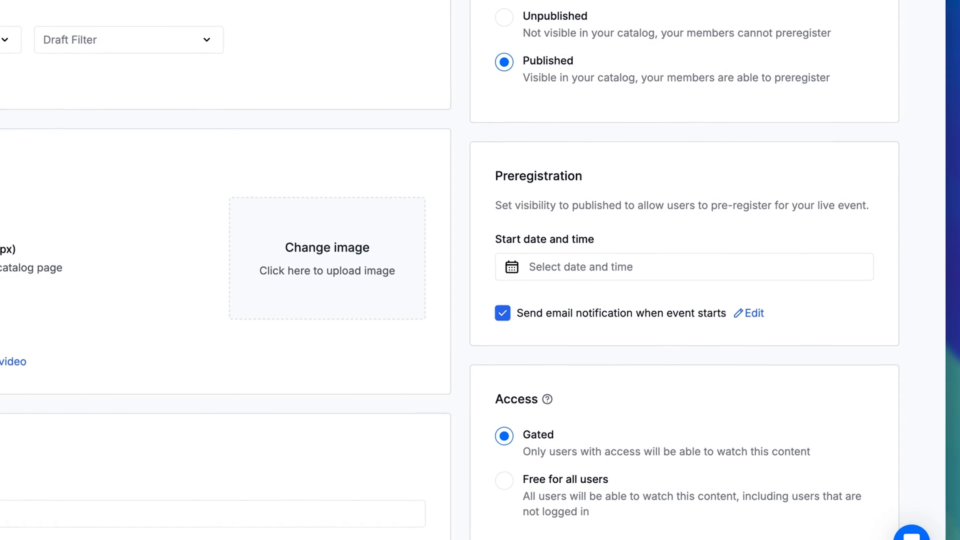
pyautogui.click(503, 314)
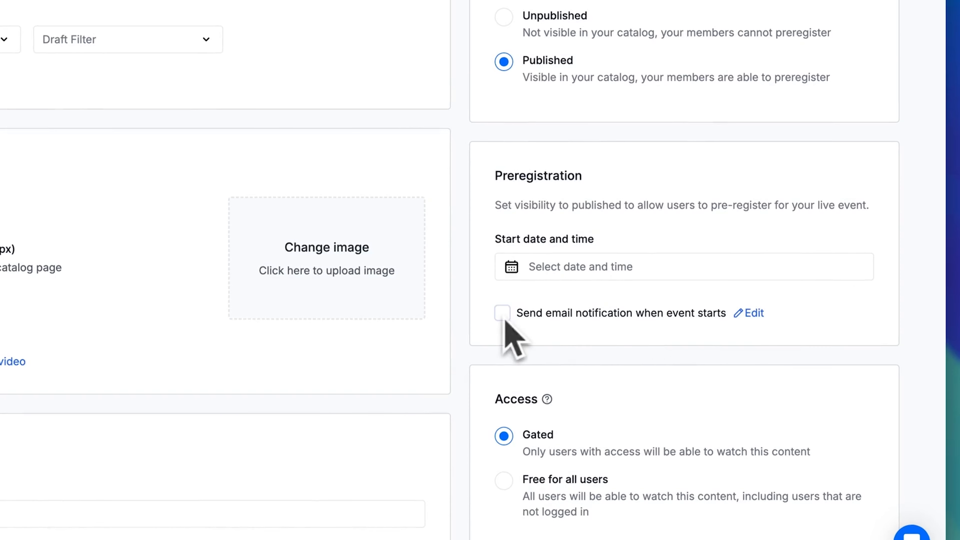
pyautogui.click(754, 313)
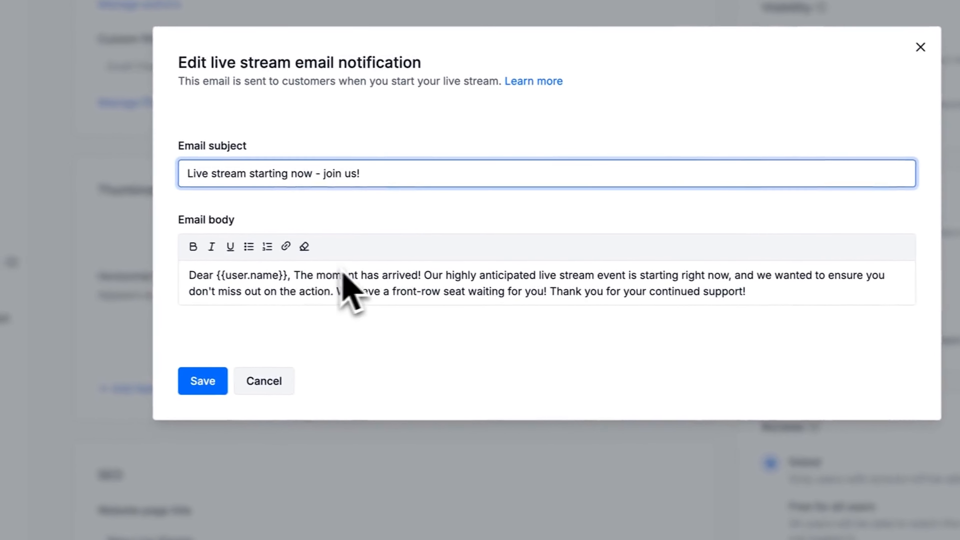
pyautogui.click(23, 254)
pyautogui.moveTo(301, 282); pyautogui.dragTo(293, 281)
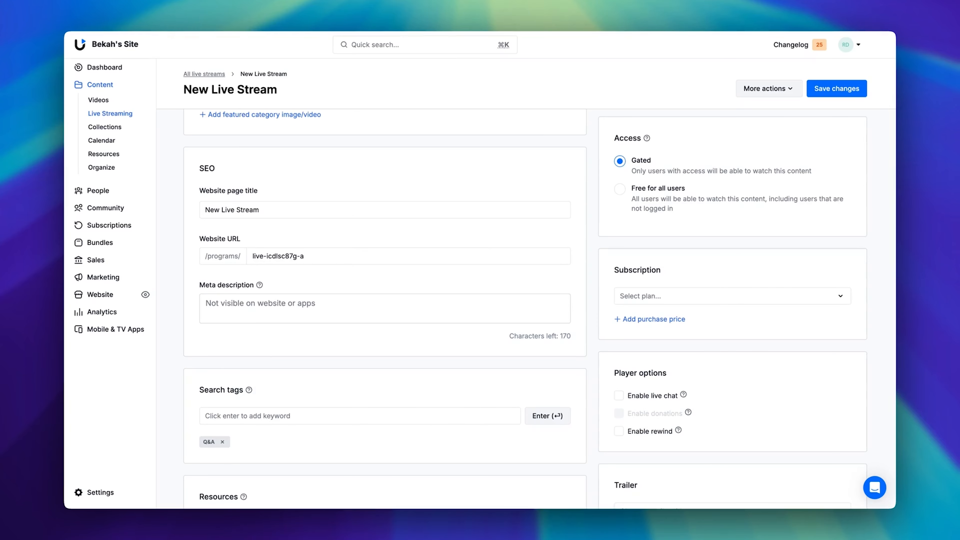
# Try free access for all users, restore gated access, and add a one-time purchase price field without choosing a subscription plan.
pyautogui.click(622, 191)
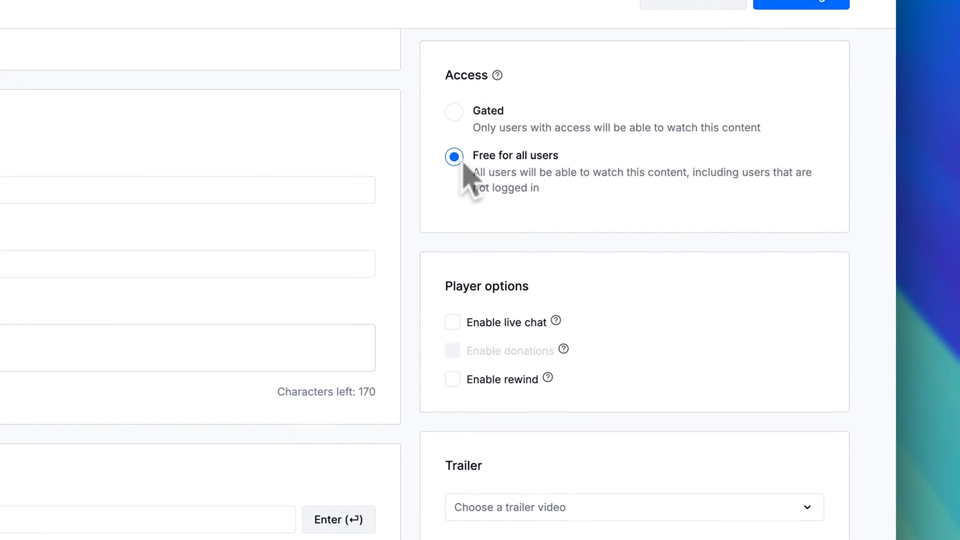
pyautogui.click(467, 115)
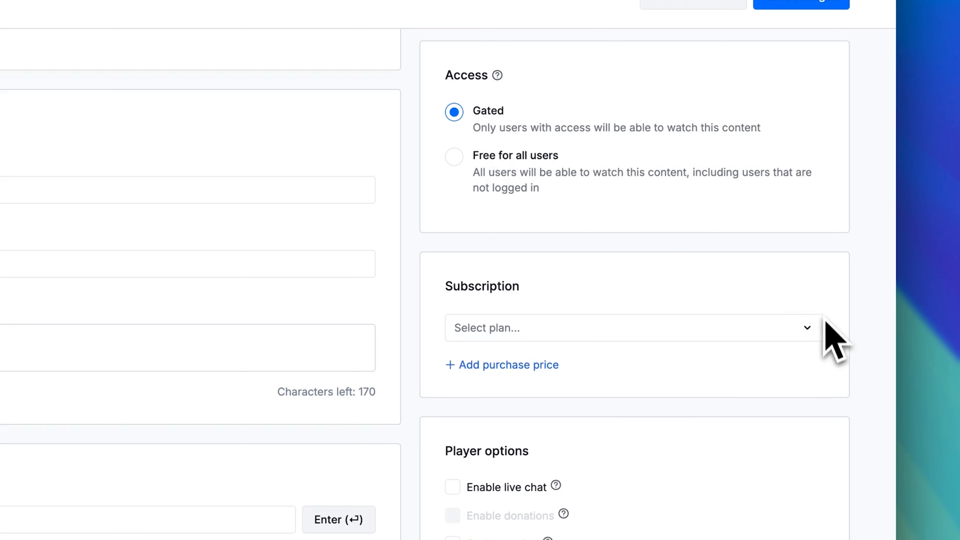
pyautogui.click(818, 330)
pyautogui.press('Escape')
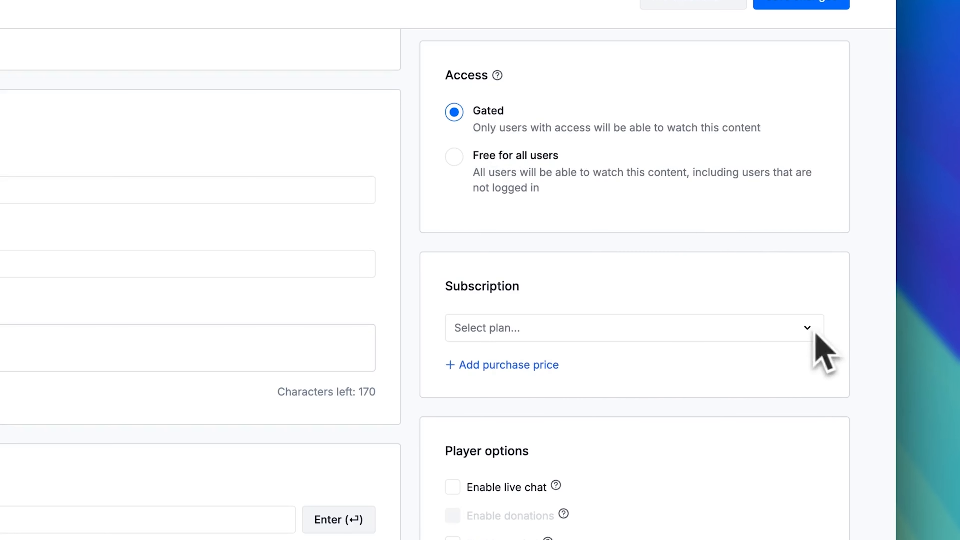
pyautogui.click(502, 365)
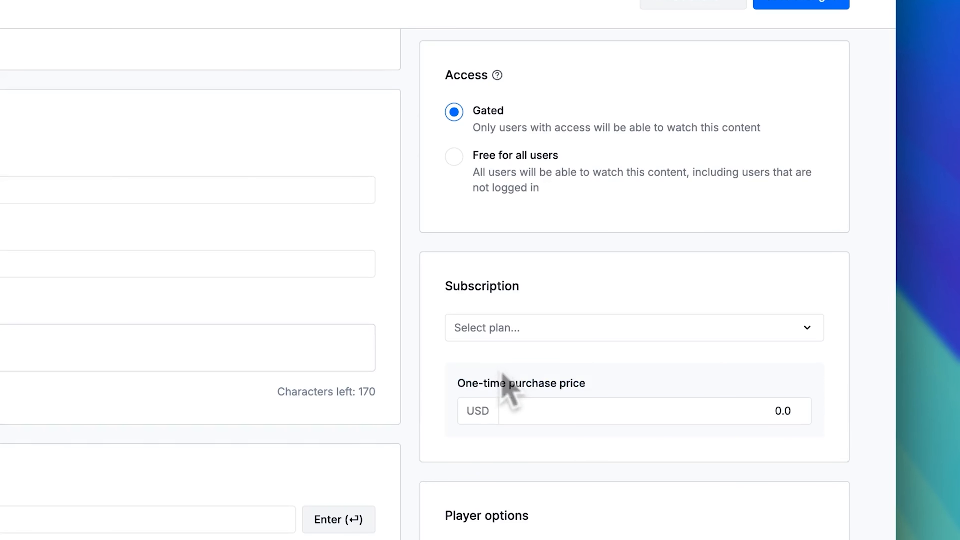
# Try enabling the live chat and rewind player options for the live stream.
pyautogui.scroll(-5, 502, 375)
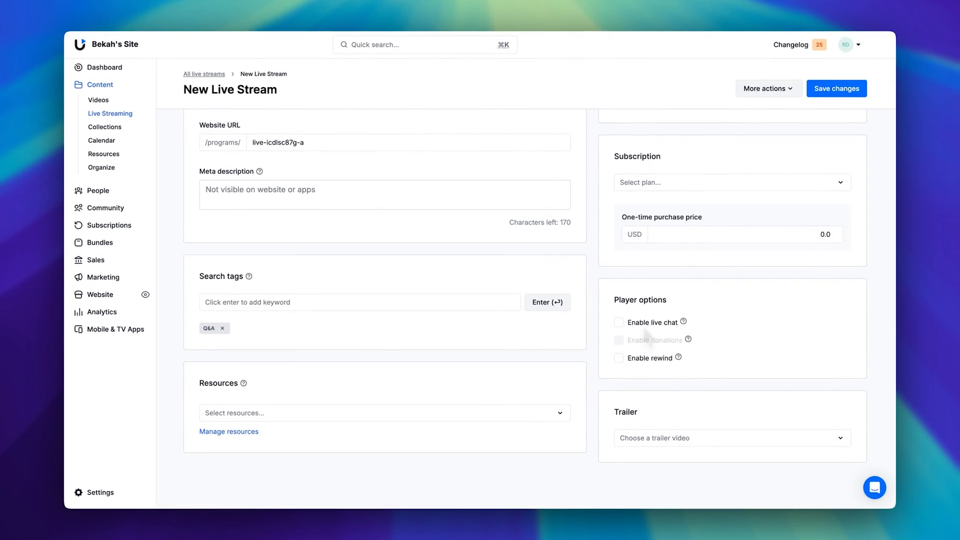
pyautogui.click(619, 322)
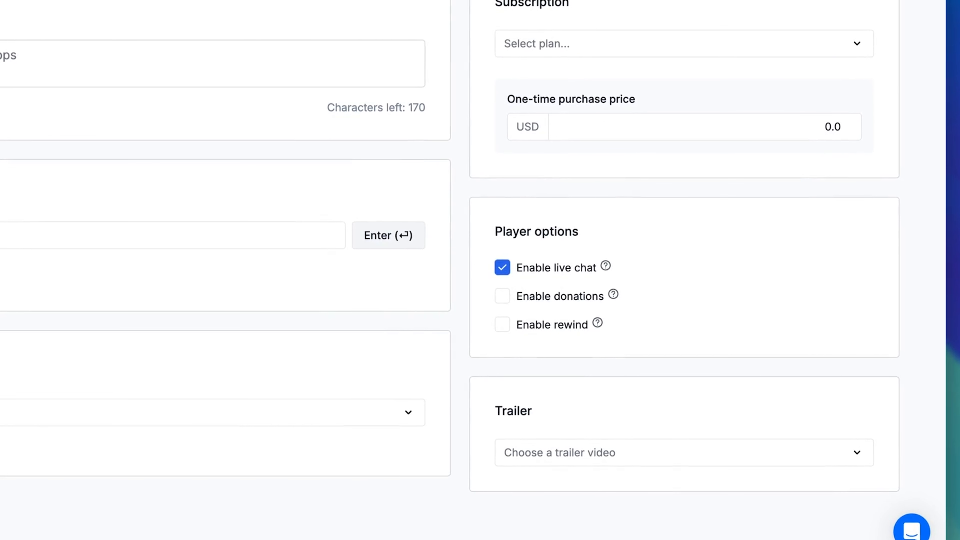
pyautogui.click(503, 268)
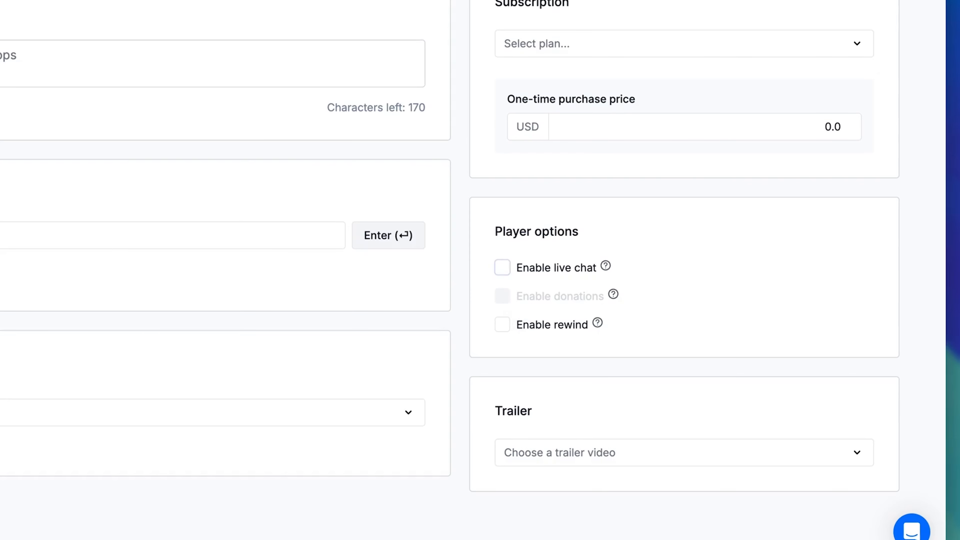
pyautogui.click(506, 329)
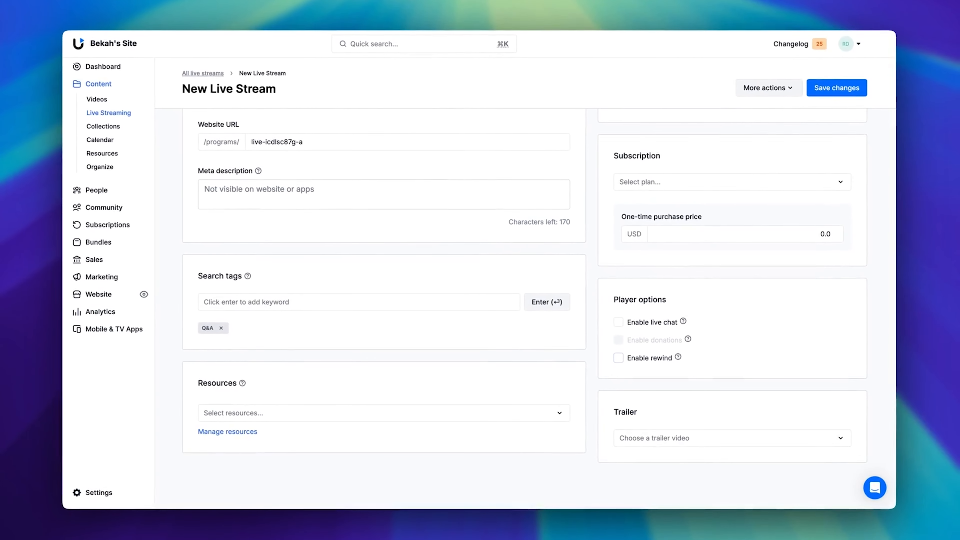
# Look through the trailer videos offered for the live stream without choosing one.
pyautogui.click(665, 439)
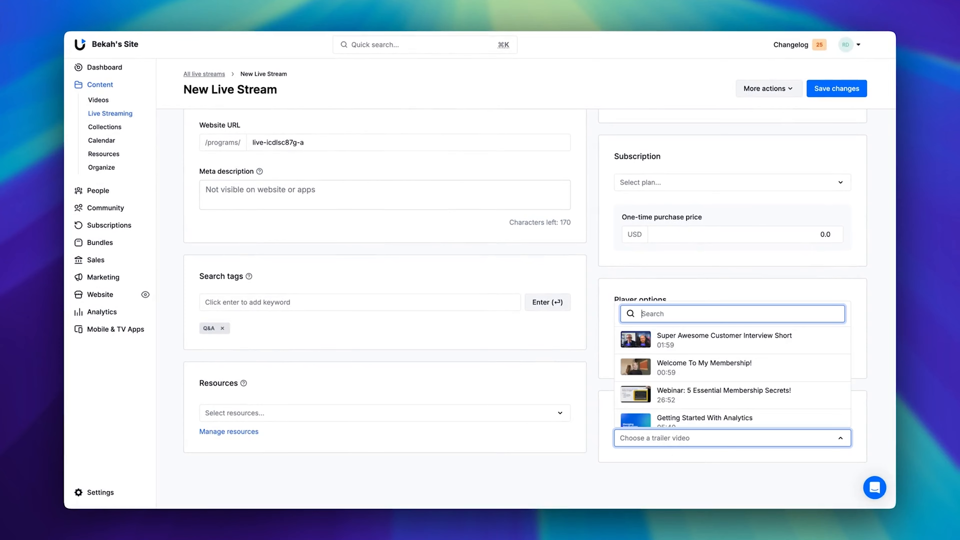
pyautogui.scroll(-5, 671, 394)
pyautogui.scroll(-2, 671, 386)
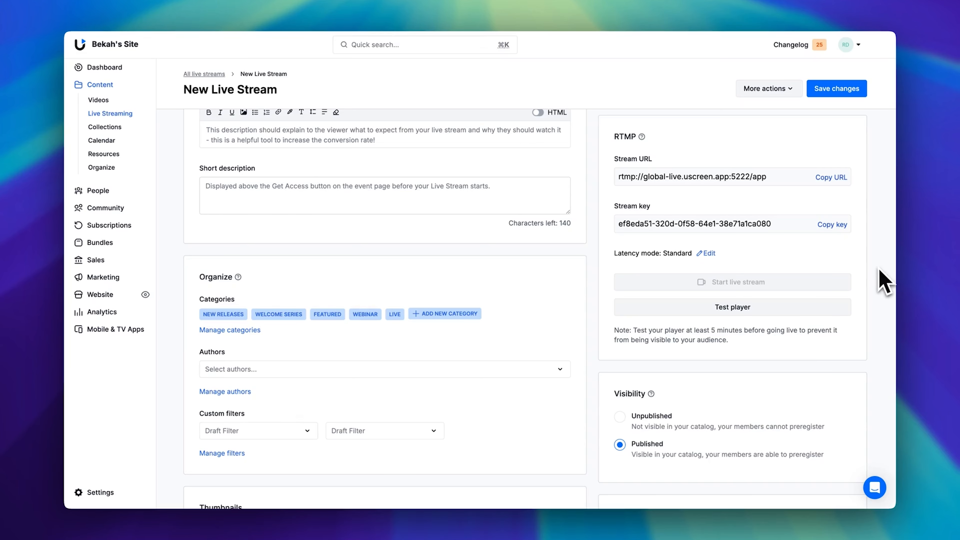
# Examine the Live Studio entry requirements and the RTMP stream URL, stream key, latency and player test options.
pyautogui.scroll(5, 883, 278)
pyautogui.moveTo(765, 259)
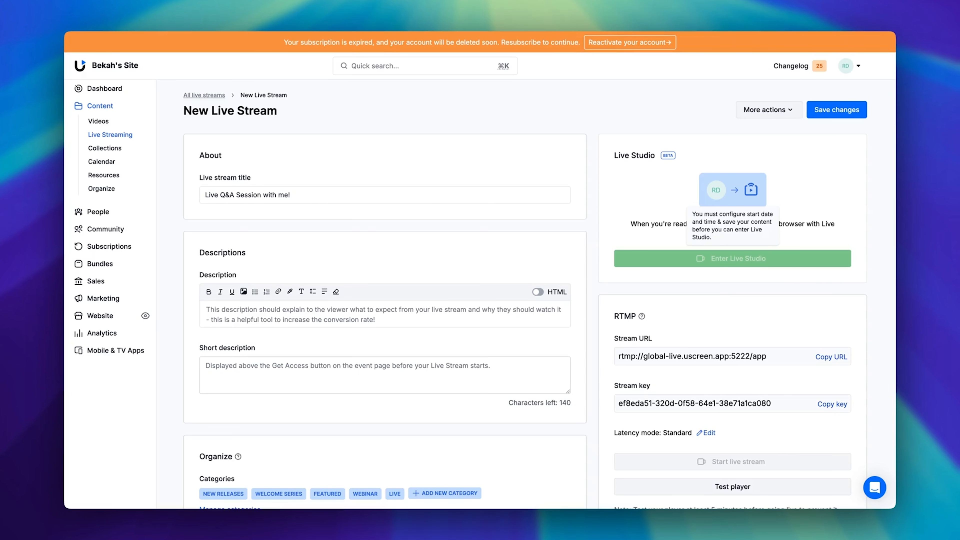
pyautogui.scroll(-5, 522, 302)
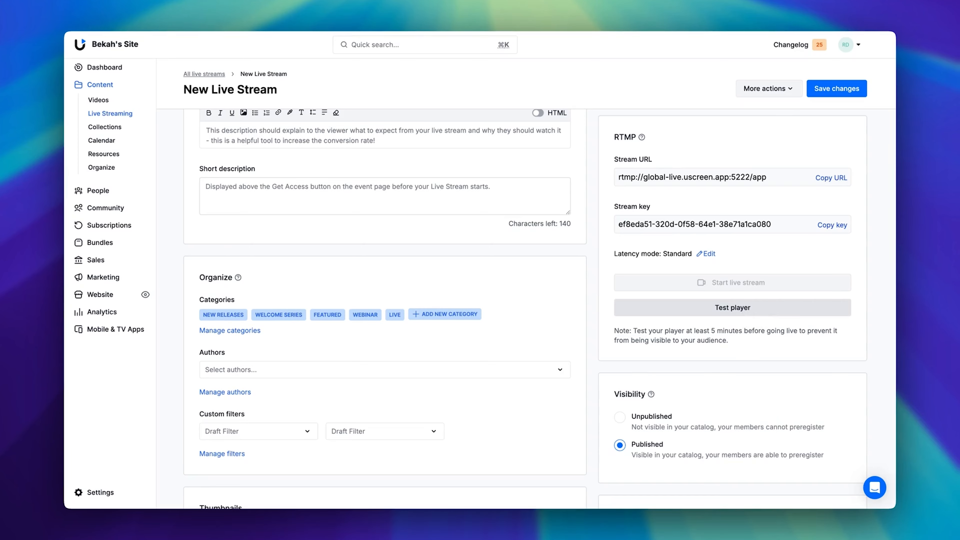
pyautogui.scroll(5, 733, 308)
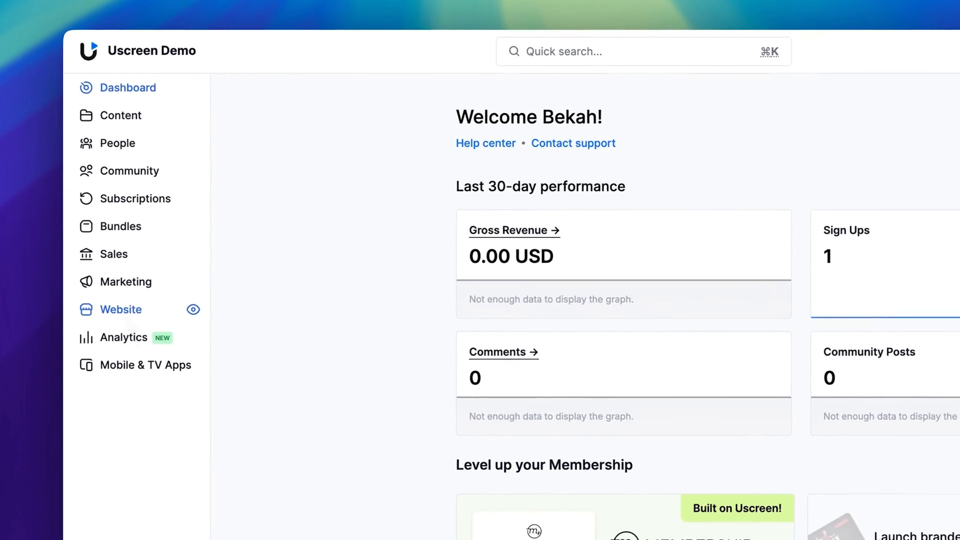
# Open the website editor's navigation settings and examine the top navigation and footer links, including their reordering handles.
pyautogui.click(121, 309)
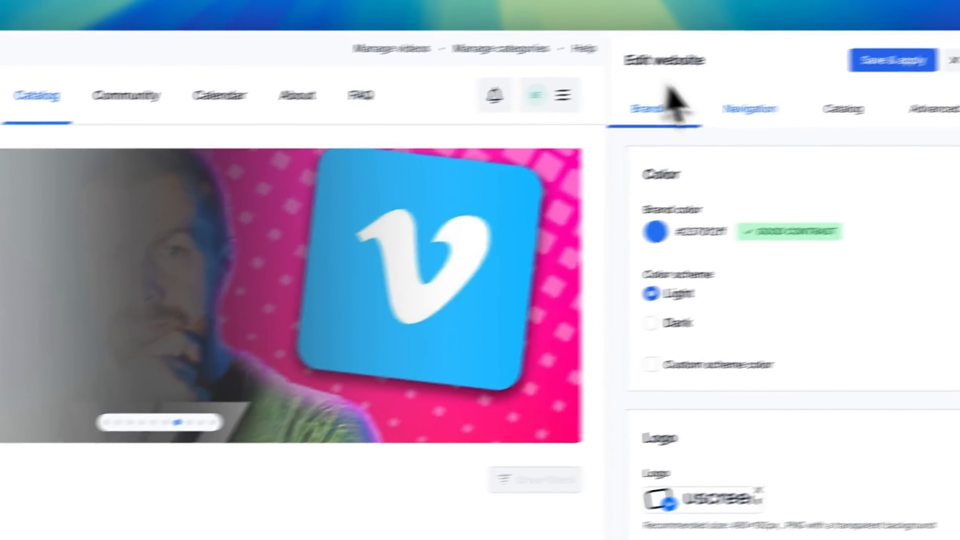
pyautogui.click(743, 82)
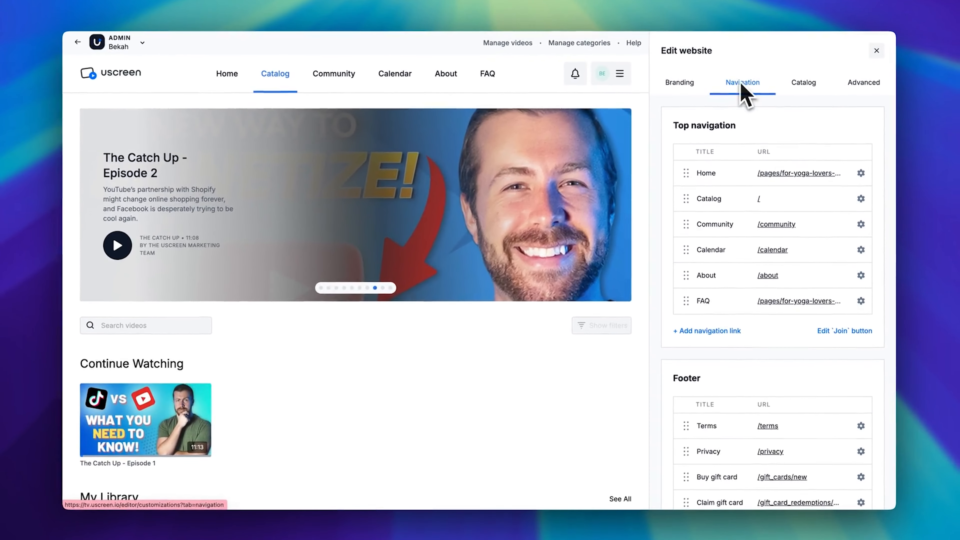
pyautogui.moveTo(667, 299); pyautogui.dragTo(667, 261)
pyautogui.moveTo(685, 175); pyautogui.dragTo(686, 203)
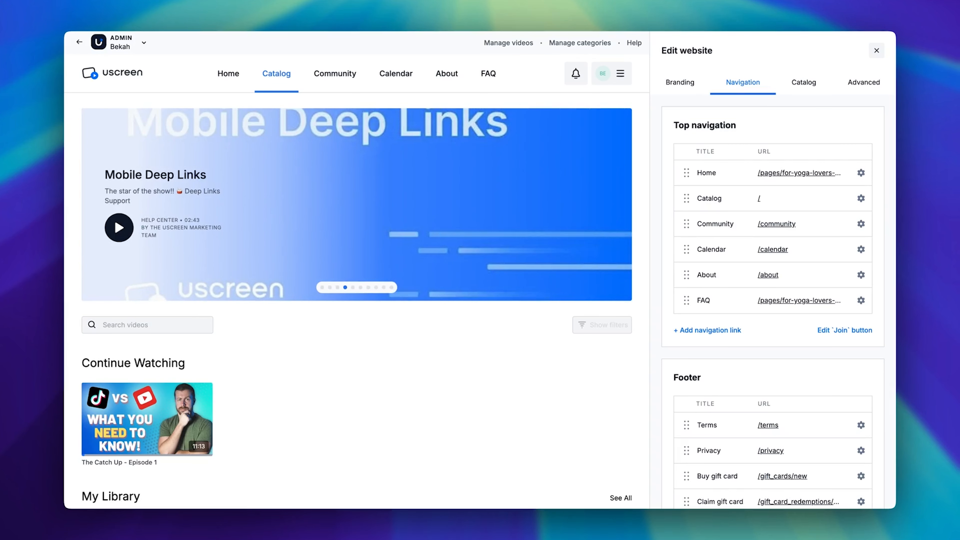
pyautogui.scroll(-3, 746, 353)
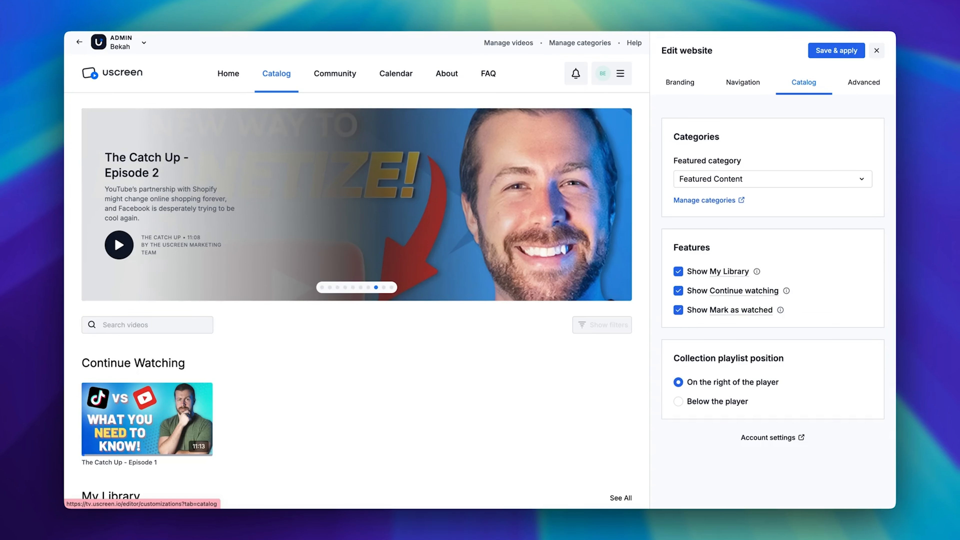
# Look through the featured category choices in the website's catalog settings, keeping Featured Content.
pyautogui.click(773, 178)
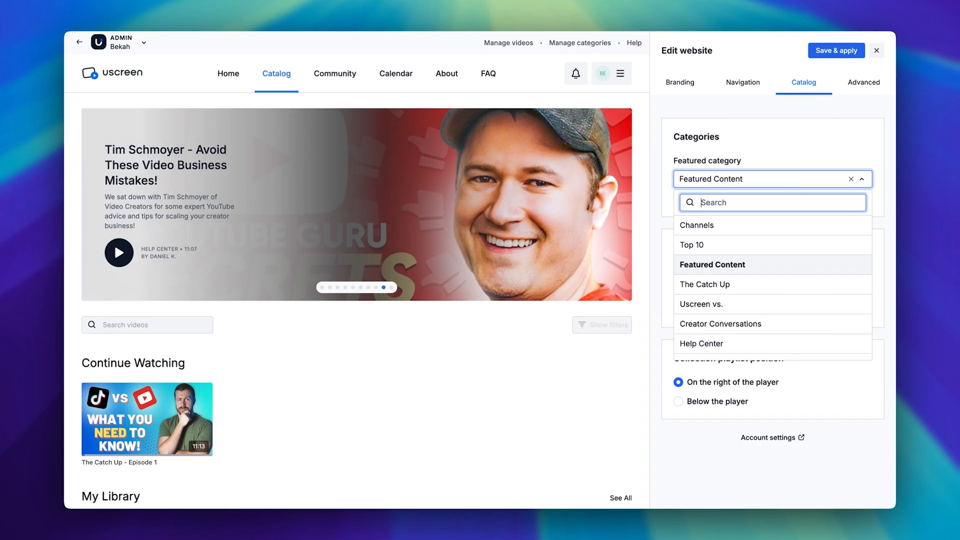
pyautogui.scroll(-3, 825, 315)
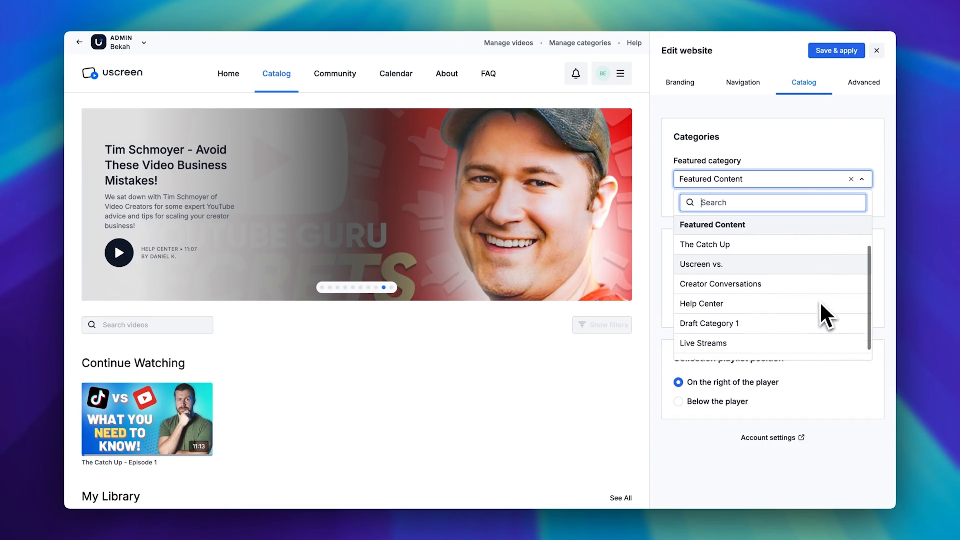
pyautogui.scroll(3, 825, 315)
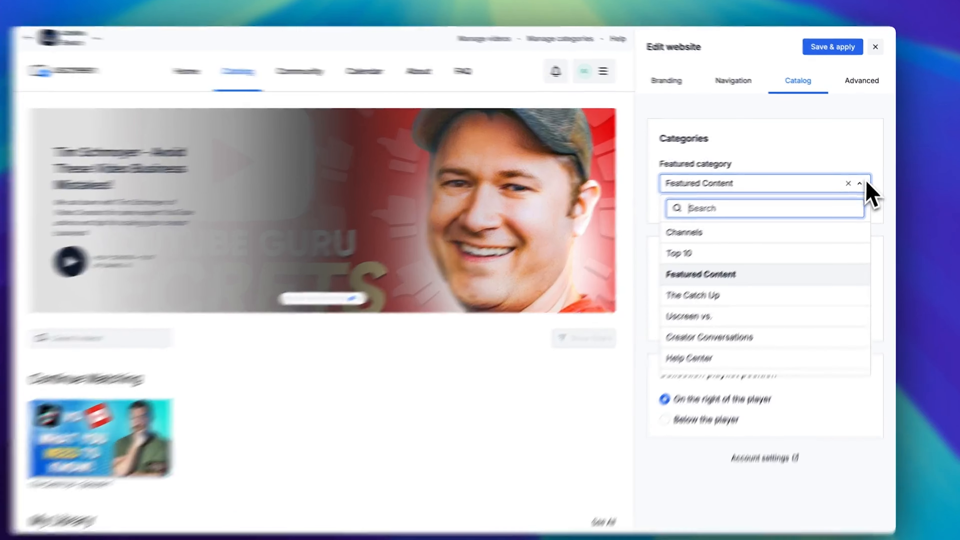
pyautogui.click(863, 180)
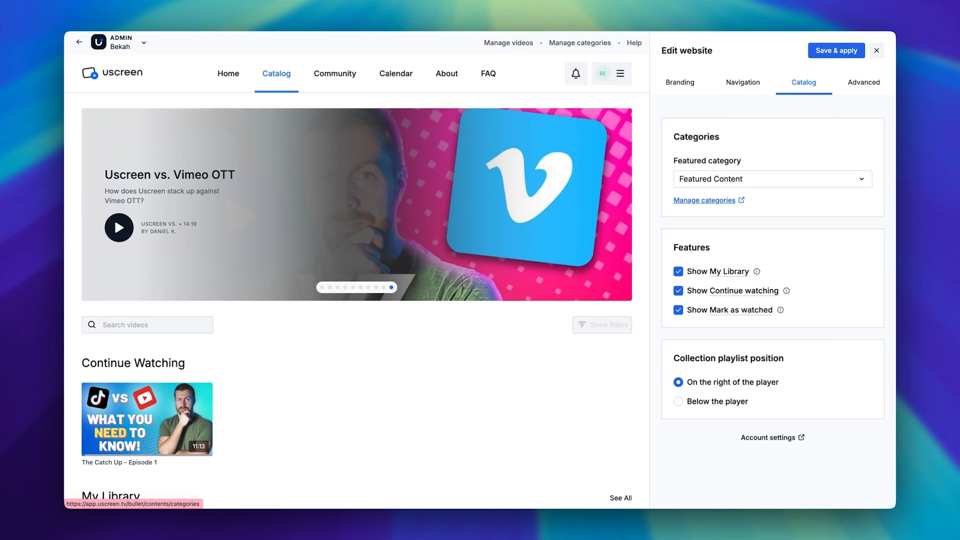
# Read the explanations of the My Library, Continue watching and Mark as watched catalog features.
pyautogui.moveTo(756, 271)
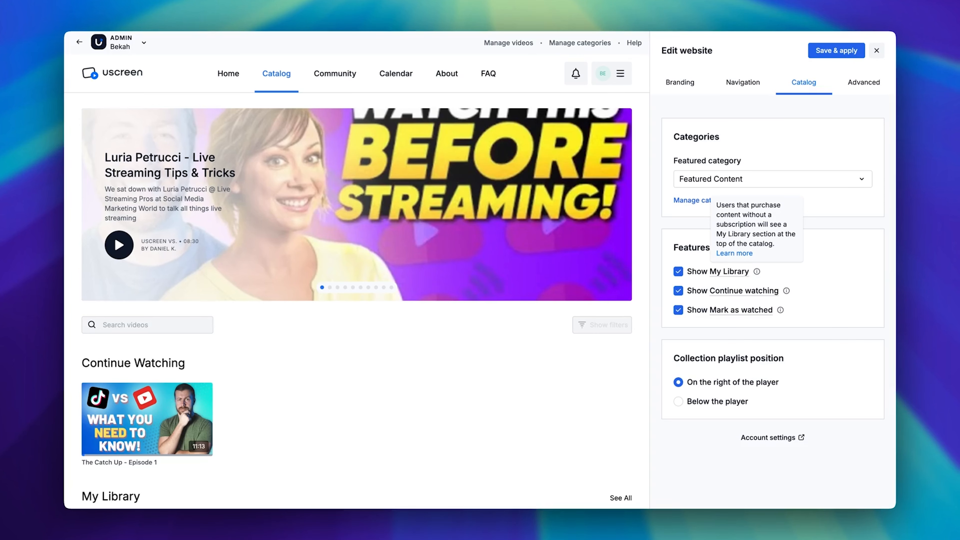
pyautogui.moveTo(788, 295)
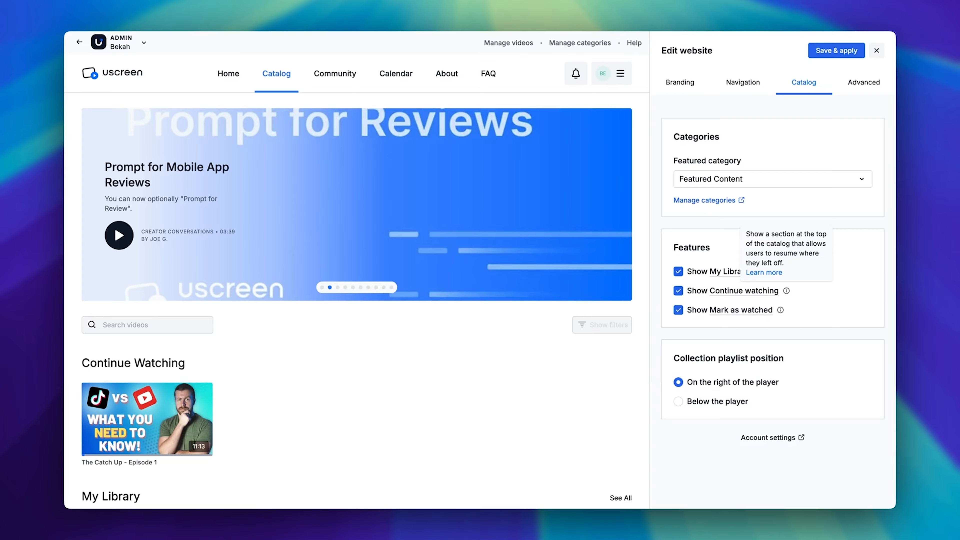
pyautogui.moveTo(783, 318)
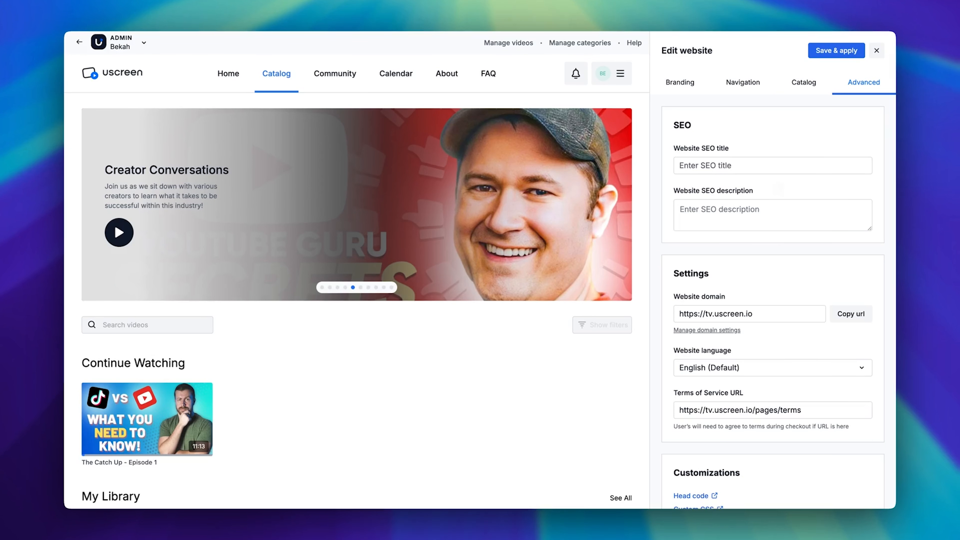
# Examine the website's SEO title and description fields in the advanced settings, and copy the website domain URL.
pyautogui.click(775, 166)
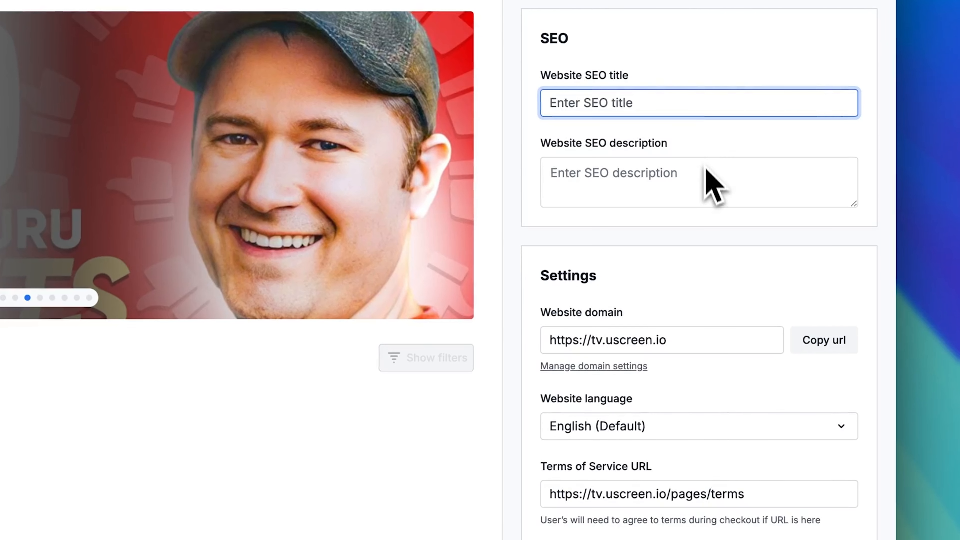
pyautogui.click(707, 178)
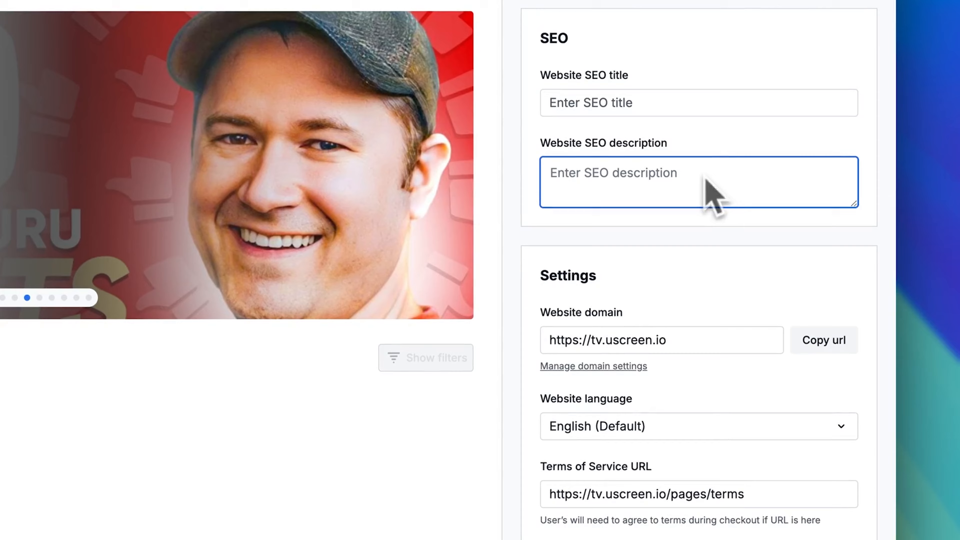
pyautogui.click(833, 342)
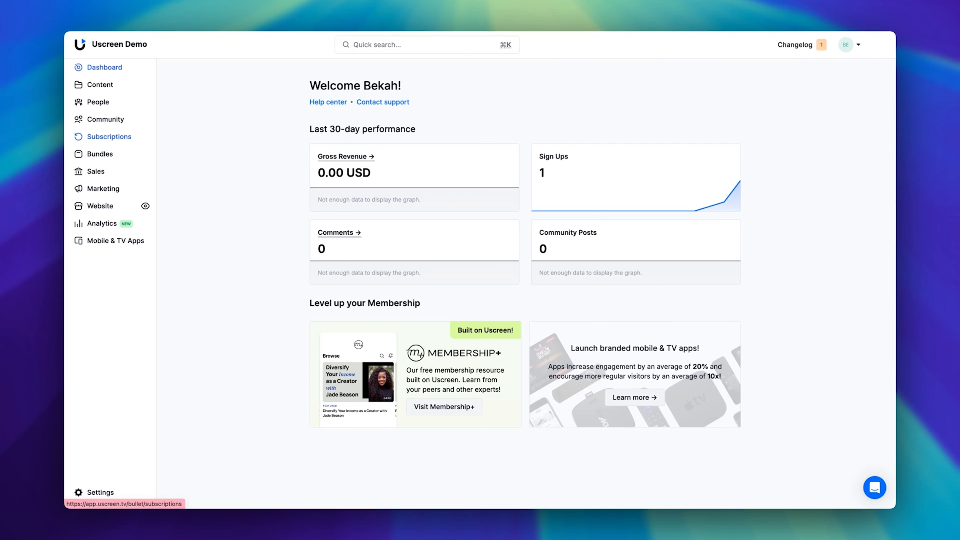
# Start a new subscription plan titled "Monthly Plan" and set its price to 9.99 USD.
pyautogui.click(121, 140)
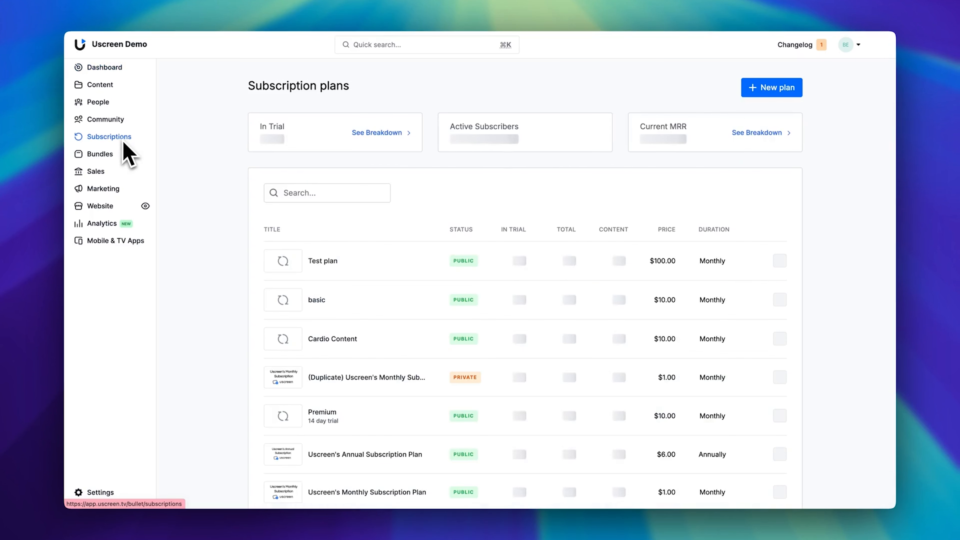
pyautogui.click(761, 94)
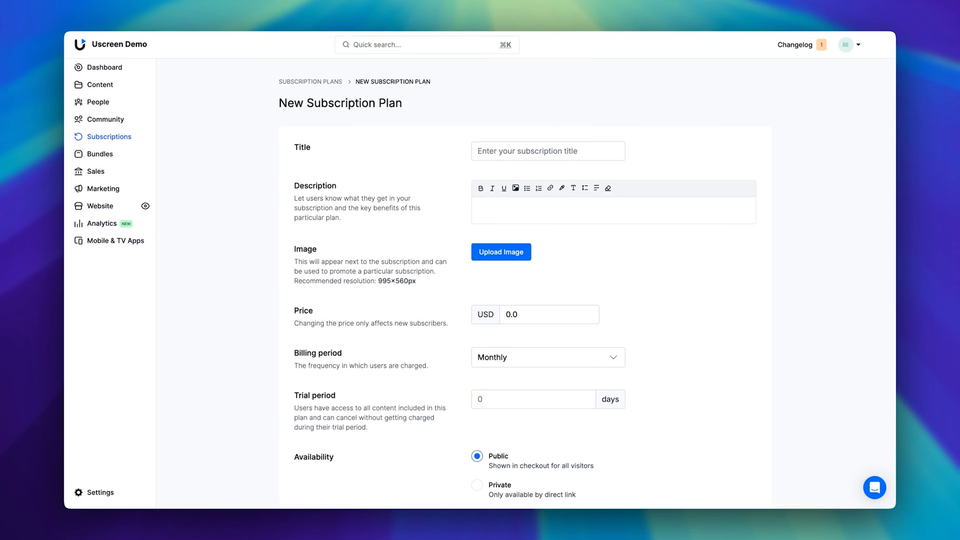
pyautogui.click(548, 151)
pyautogui.write('Monthly Plan')
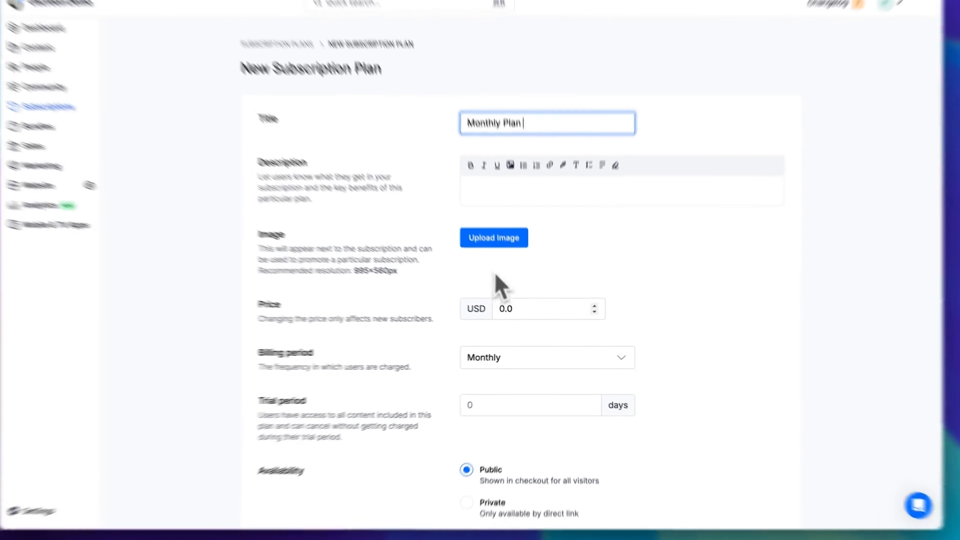
pyautogui.doubleClick(503, 319)
pyautogui.write('9.99')
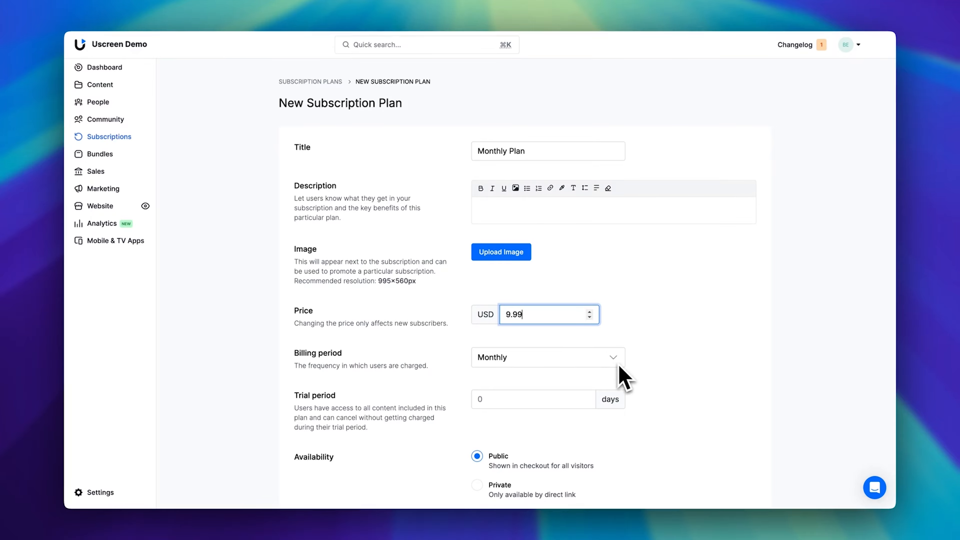
# Look through the plan's billing period choices, keeping Monthly, and open the trial period length for editing.
pyautogui.click(584, 319)
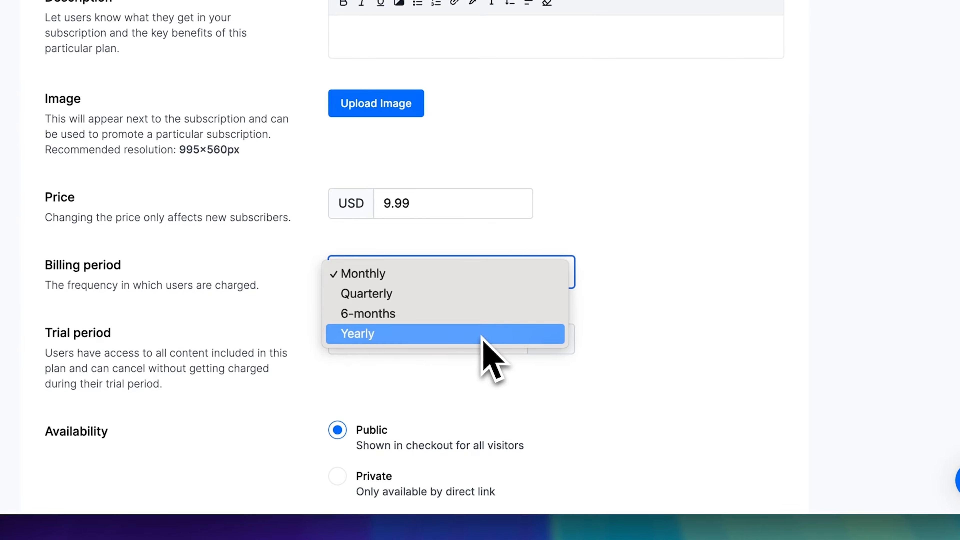
pyautogui.click(622, 327)
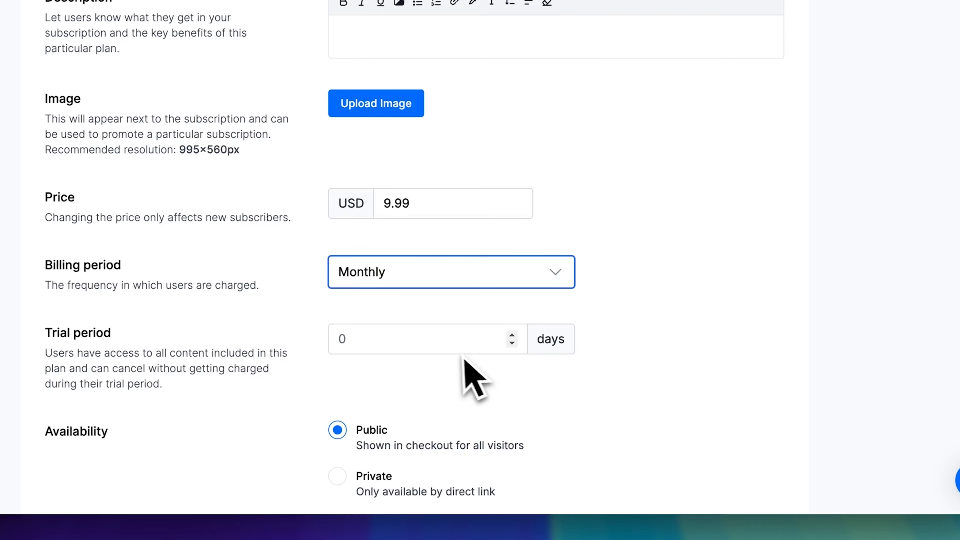
pyautogui.click(435, 342)
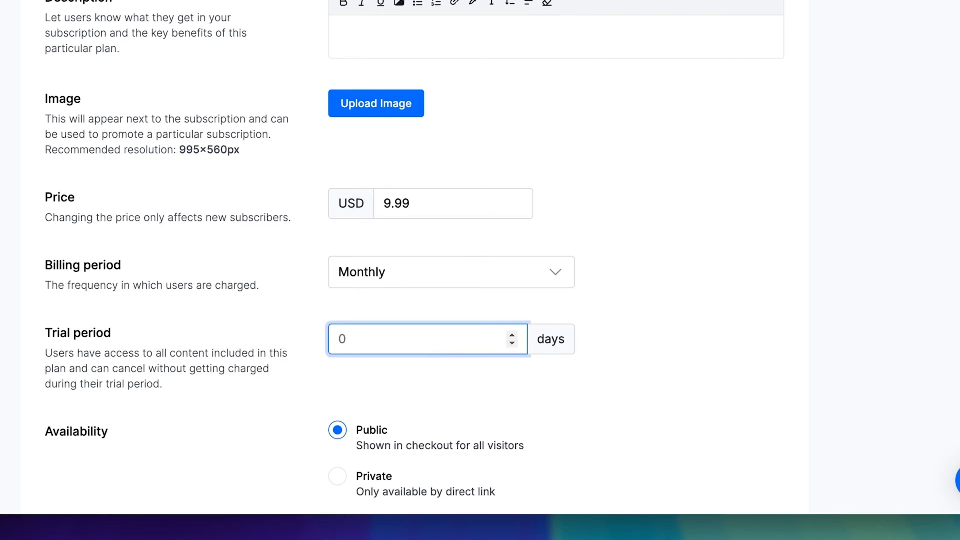